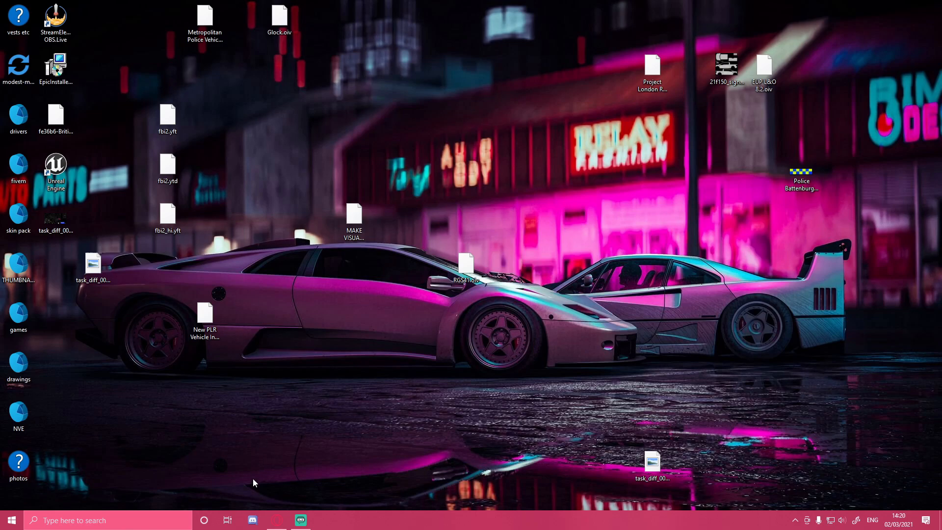
- Review the (ELS) 2021 Ford F150 First Responder mod page in the browser and download the mod file
click(276, 519)
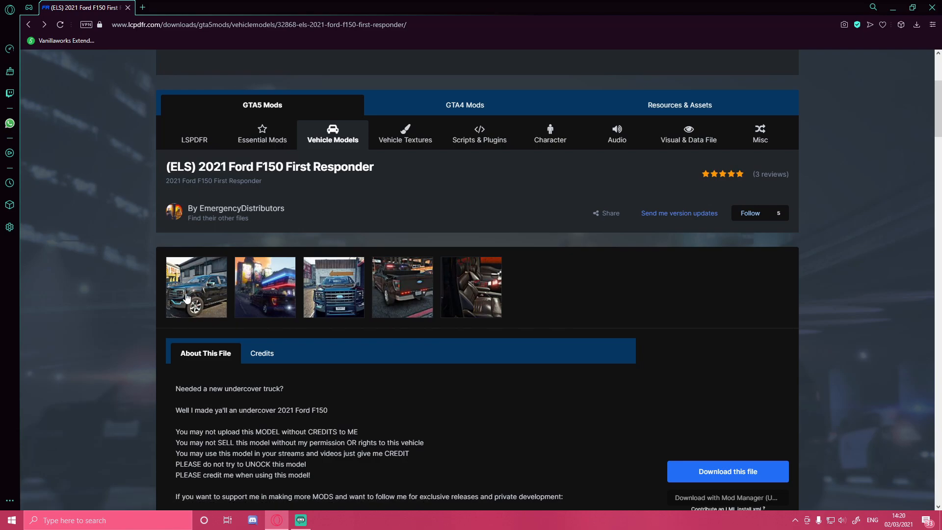
scroll(450, 305, down, 7)
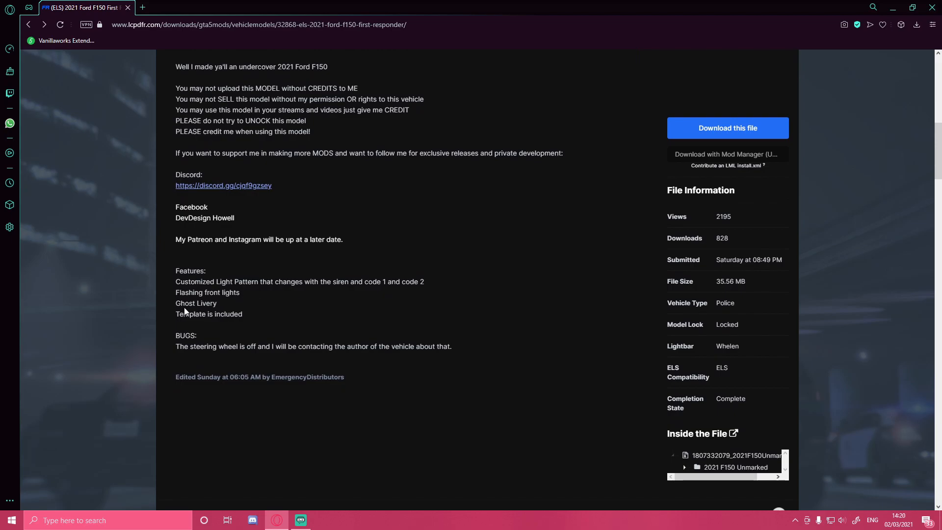
scroll(184, 307, up, 5)
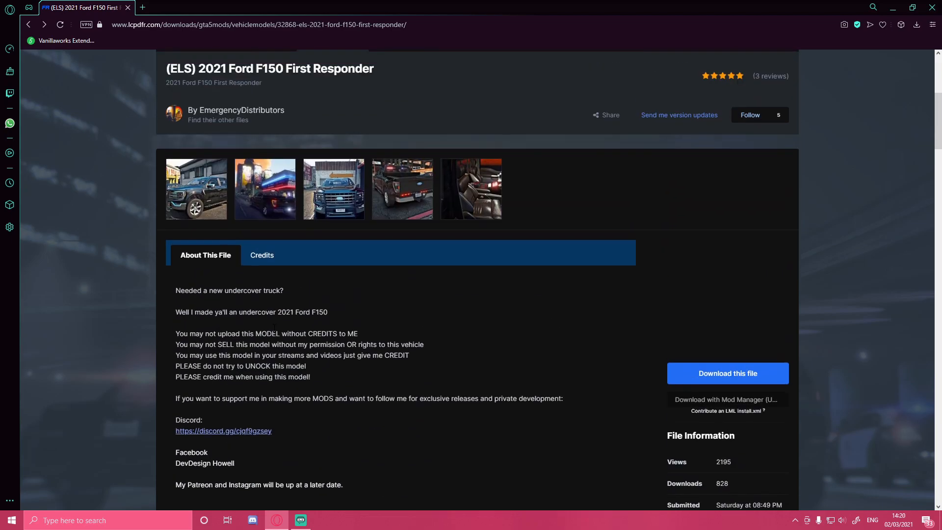
click(687, 375)
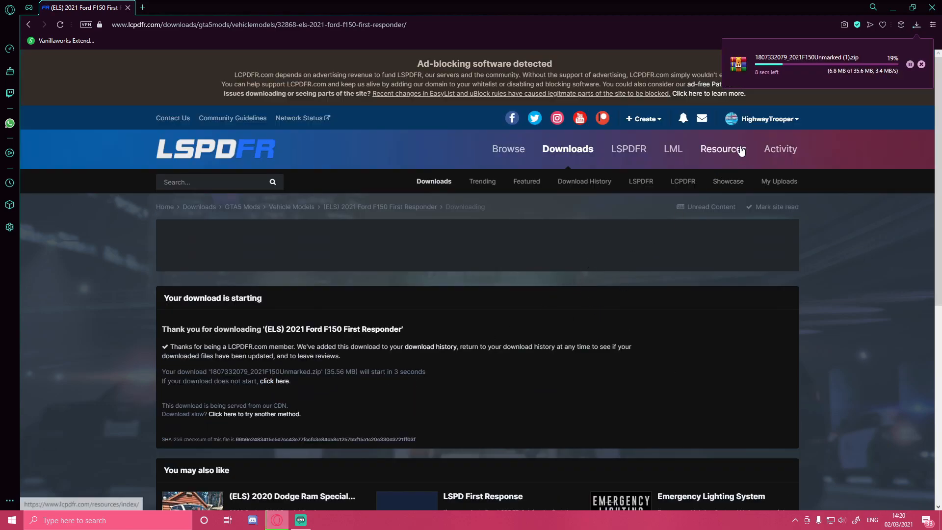
- Open the downloaded F150 archive, dismiss the WinRAR trial notice, and go into the archive's Template folder
click(805, 75)
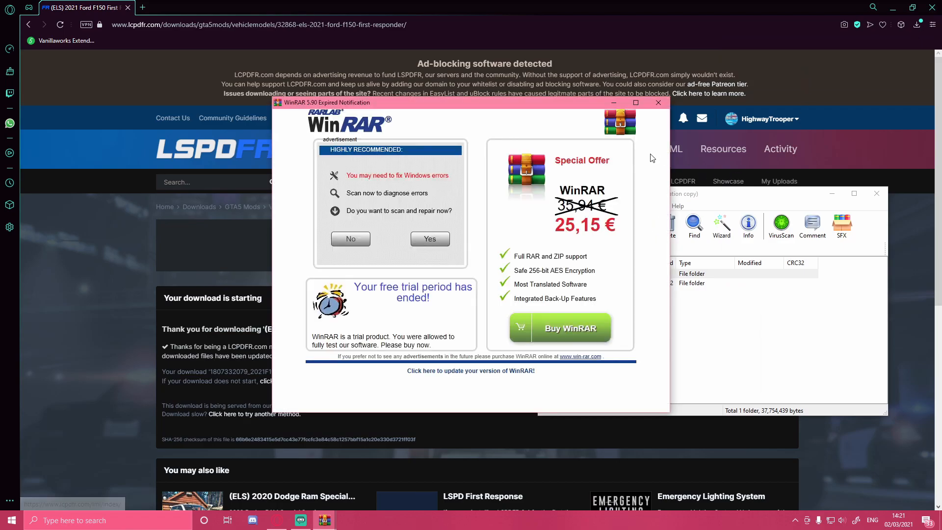
click(658, 102)
click(580, 329)
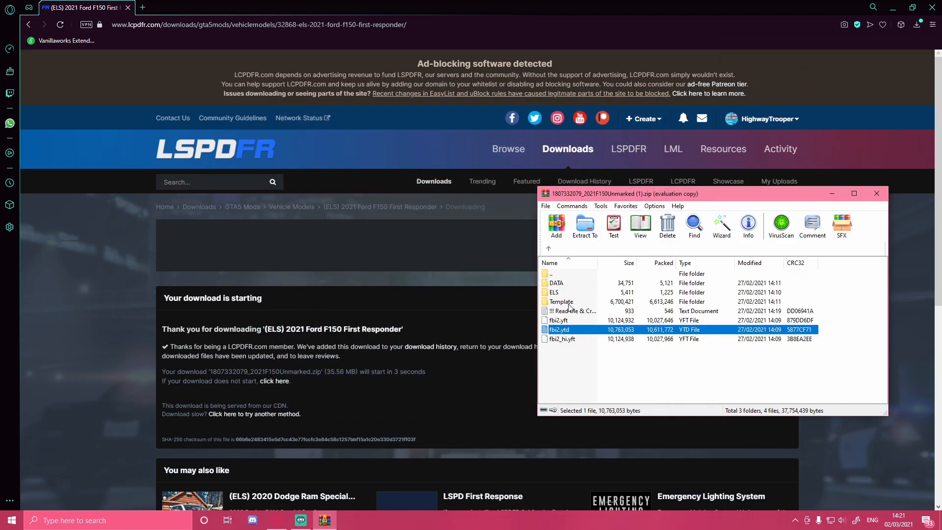
double_click(561, 301)
drag(552, 271, 585, 319)
click(585, 320)
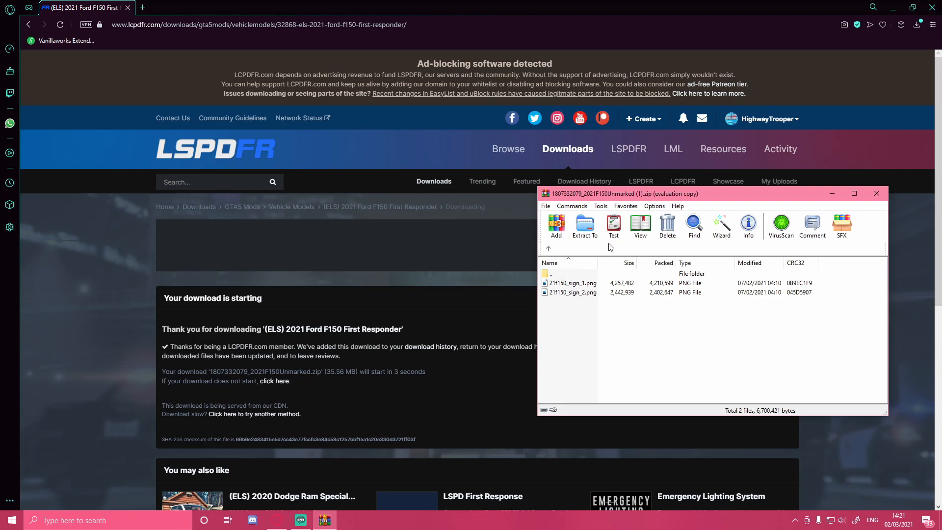
- Examine the vehicle template image 21f150_sign_1.png from the archive and close the viewer
drag(596, 194, 332, 166)
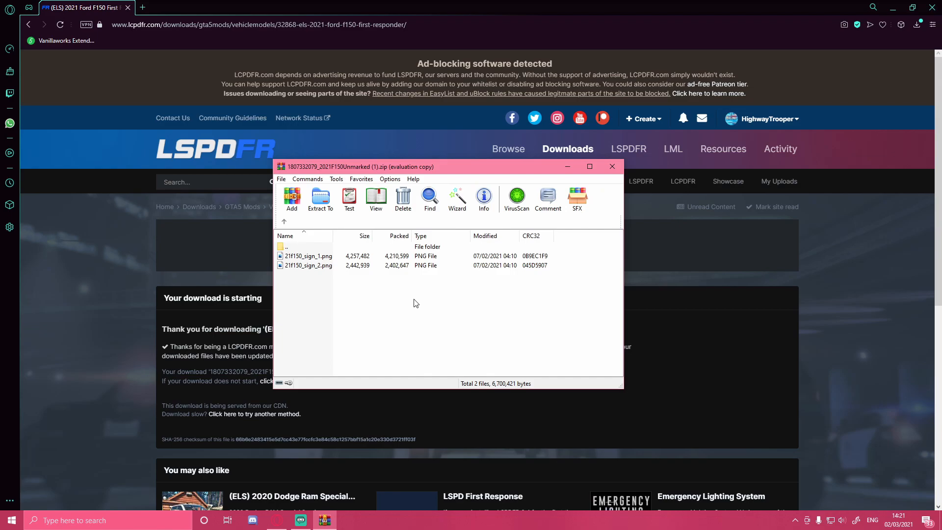
drag(360, 287, 339, 262)
click(330, 274)
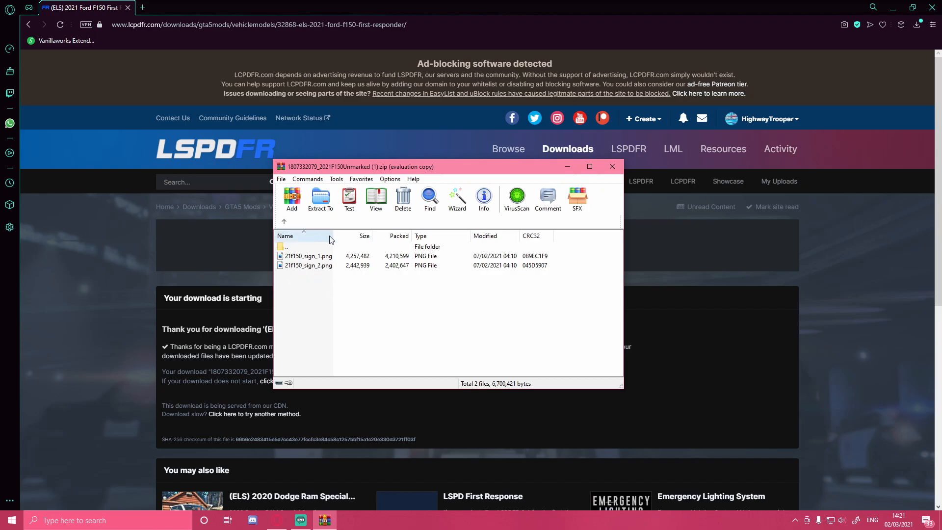
click(313, 255)
double_click(313, 255)
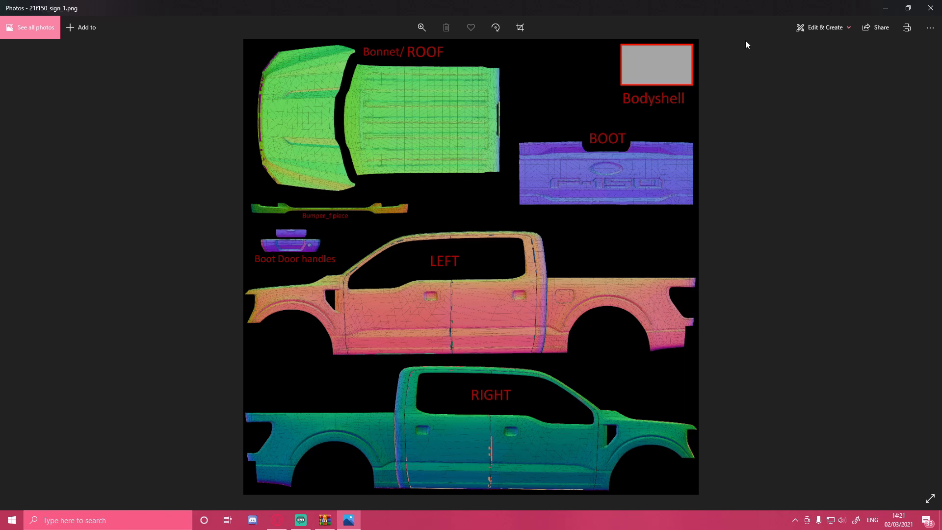
click(930, 8)
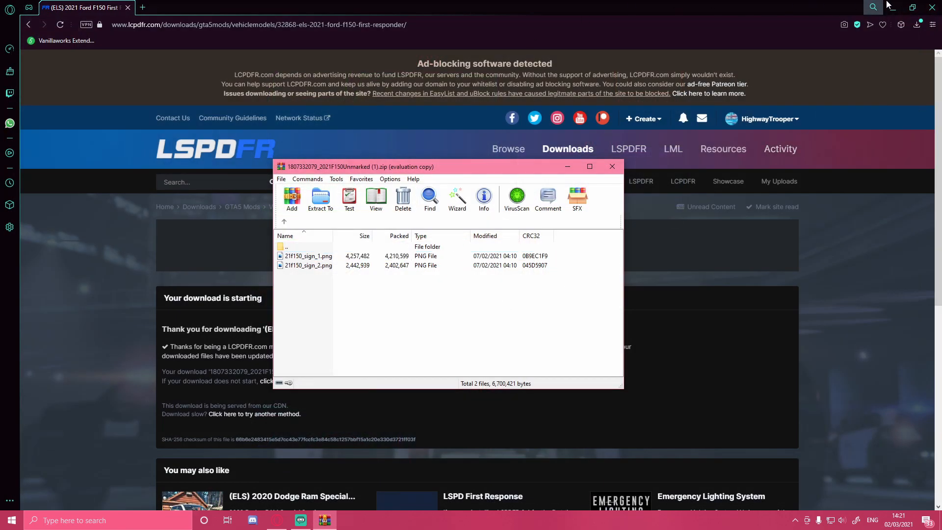
- Launch OpenIV and load the GTA V game files
click(96, 527)
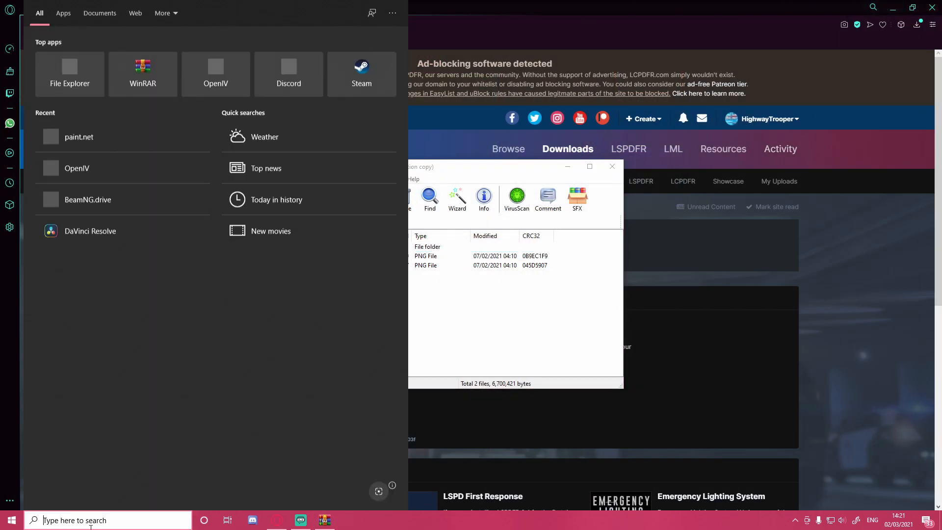
text(op)
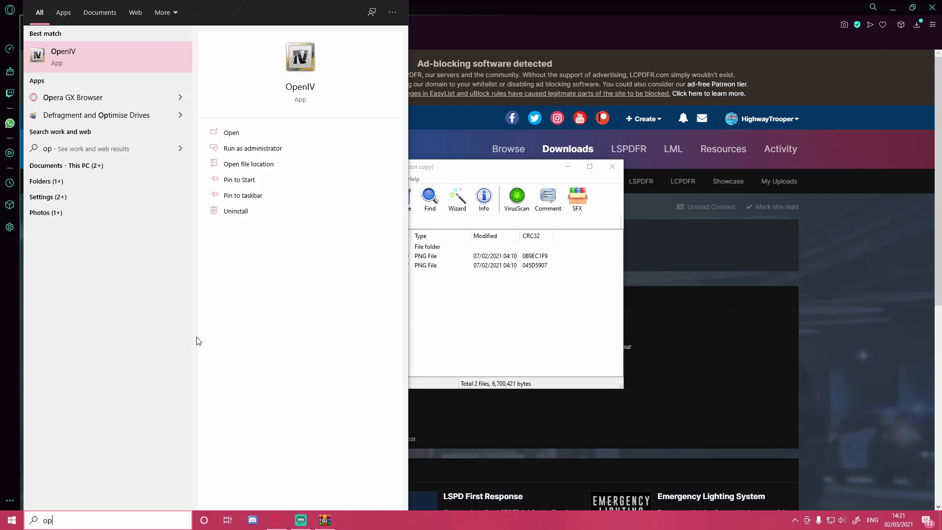
click(231, 133)
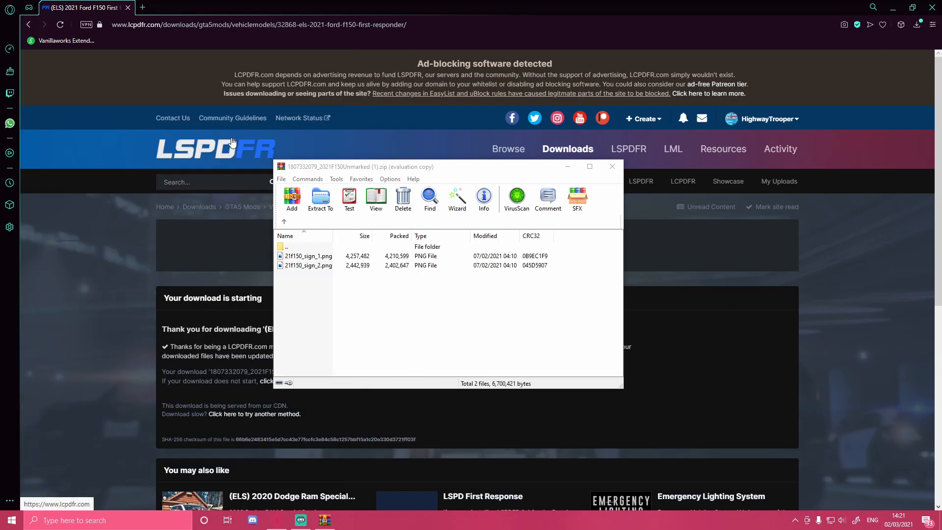
click(420, 278)
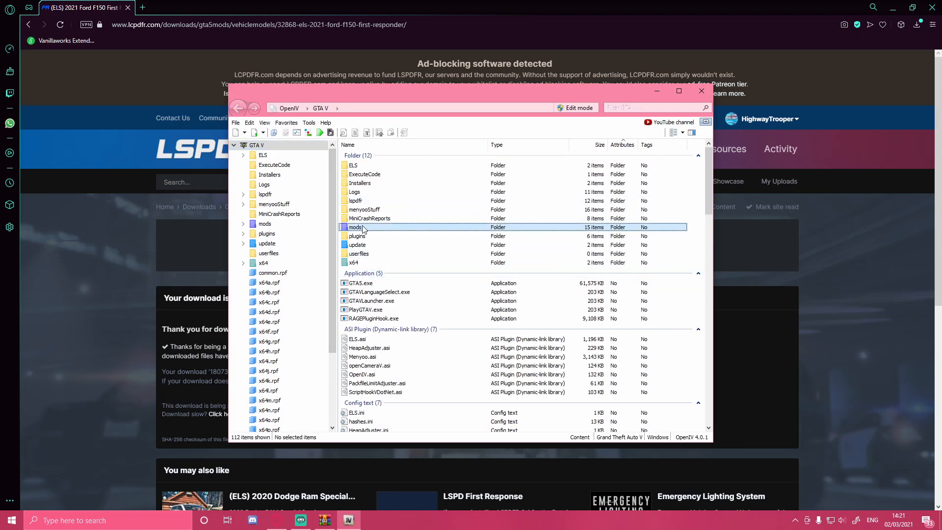
- Browse the mods folder through update, x64 and dlcpacks to the patchday24ng folder
double_click(362, 227)
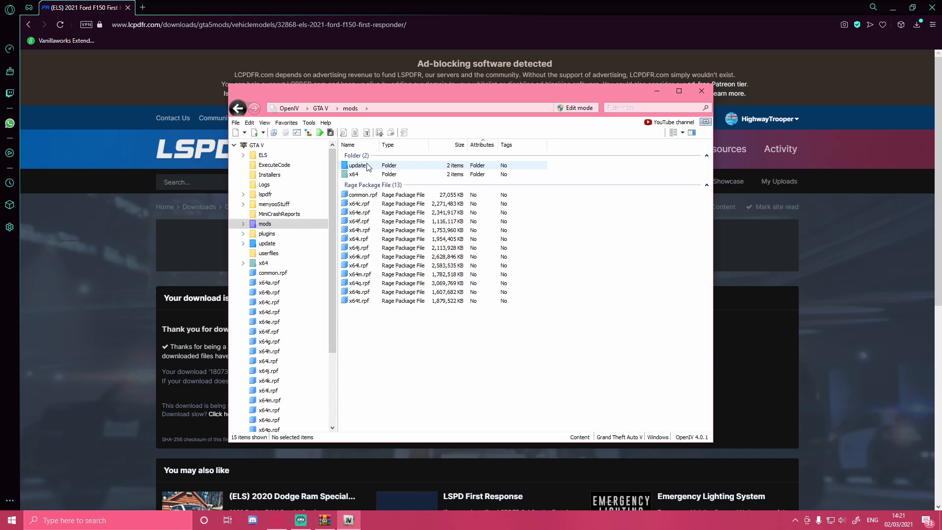
double_click(367, 165)
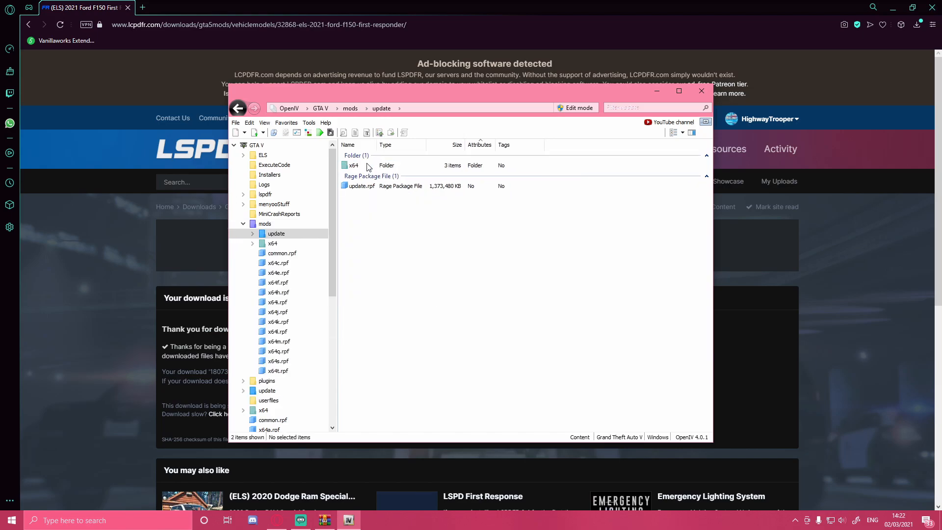
double_click(364, 165)
double_click(361, 174)
scroll(361, 176, down, 9)
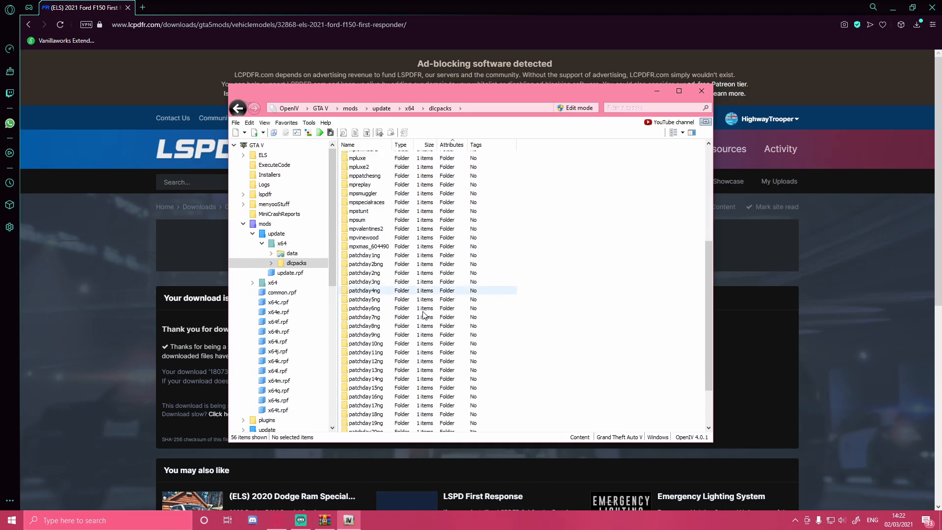
click(371, 406)
double_click(372, 407)
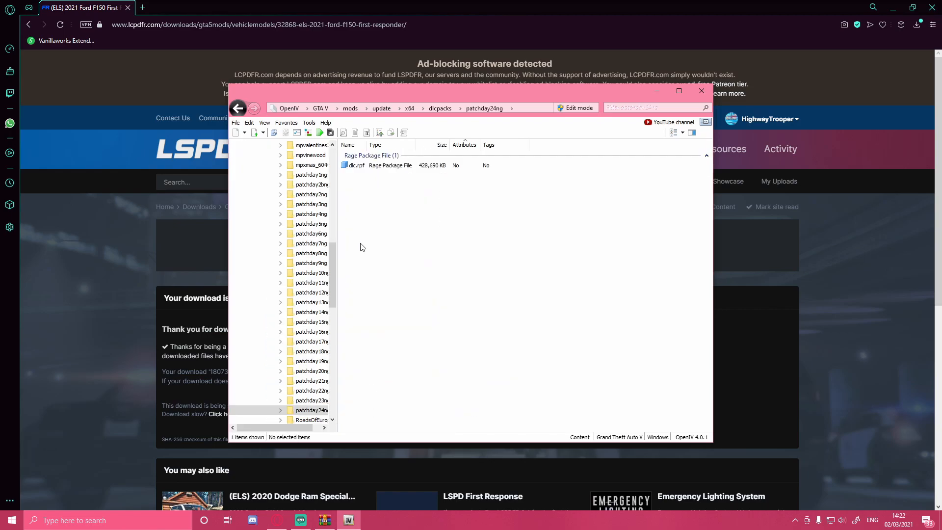
- Open dlc.rpf and go through x64 and levels to the vehicle files that include fbi2
double_click(372, 170)
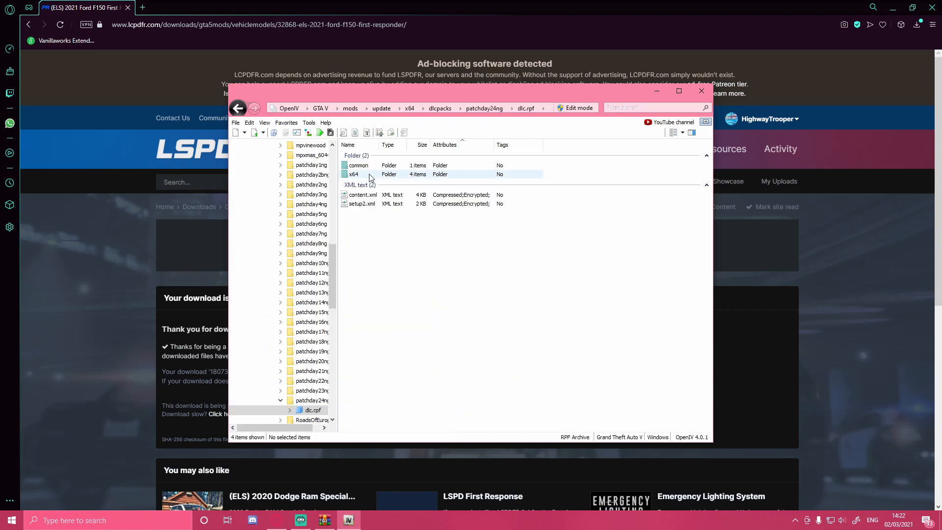
double_click(369, 173)
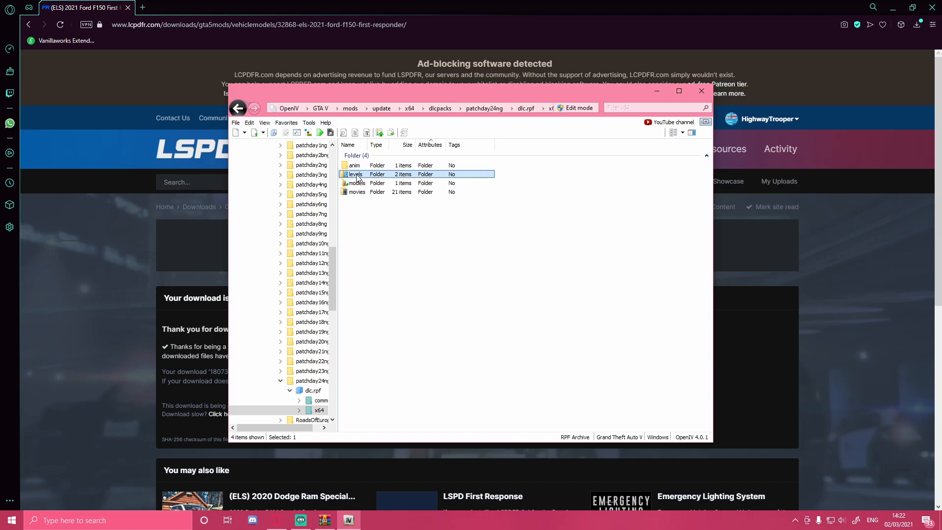
double_click(365, 174)
double_click(363, 167)
double_click(363, 167)
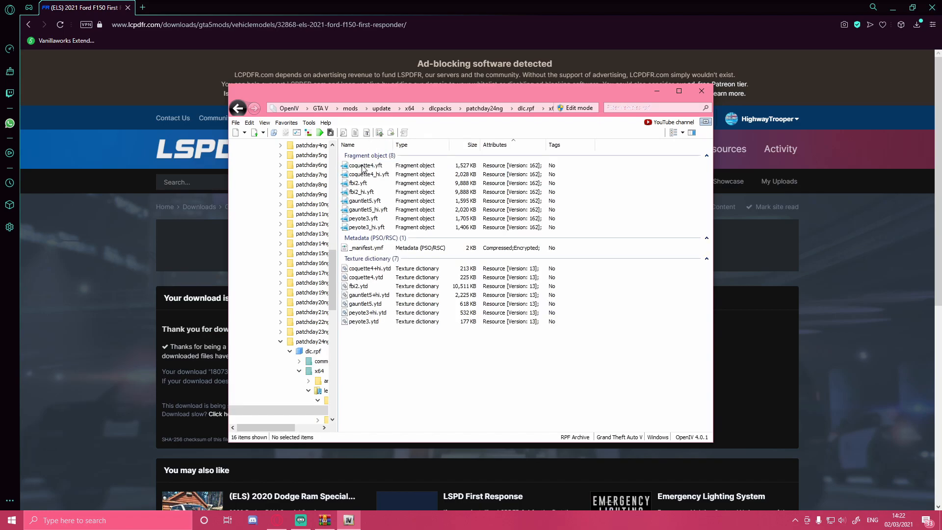
- Switch back to the WinRAR archive, open its 2021 F150 Unmarked folder, and move the window beside OpenIV's file list
click(324, 519)
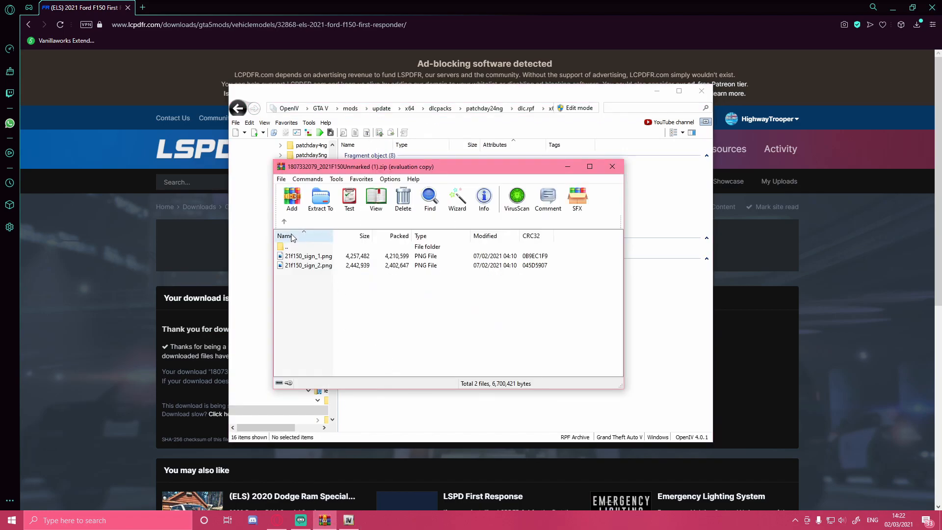
click(281, 221)
click(283, 221)
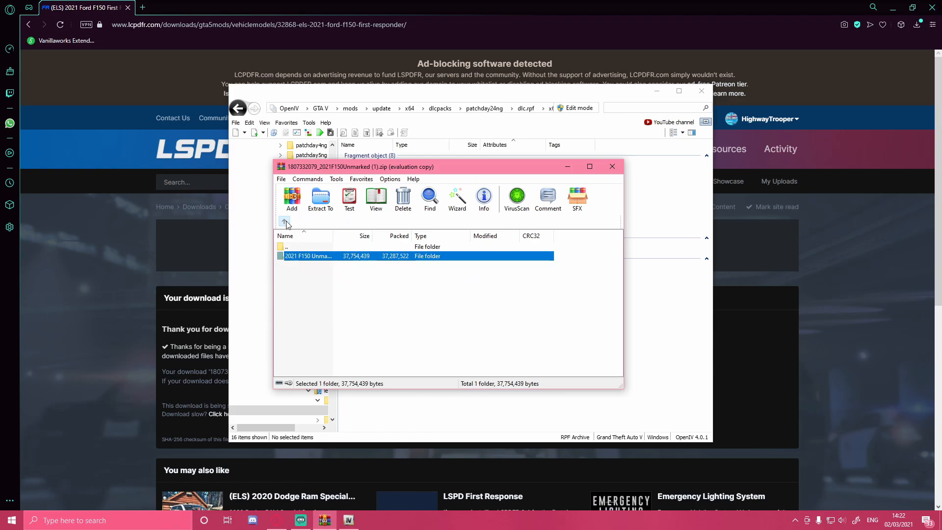
double_click(315, 256)
drag(414, 167, 562, 165)
- Turn on OpenIV's edit mode, try to add fbi2.yft, fbi2.ytd and fbi2_hi.yft from the archive, and close the archive
drag(480, 344, 449, 294)
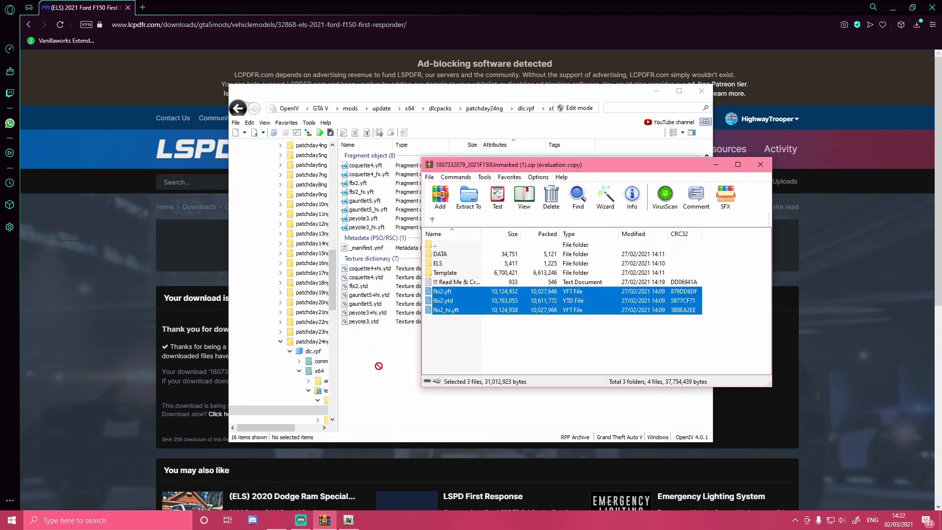
click(579, 108)
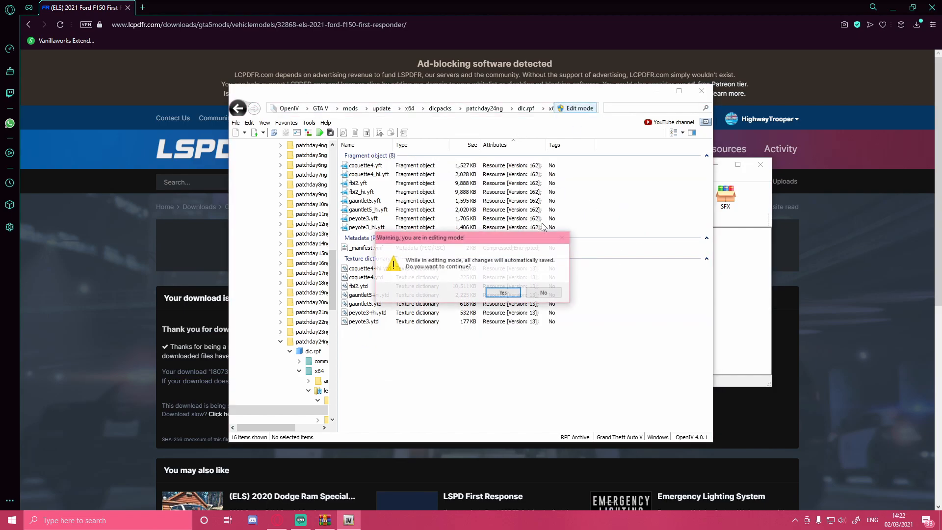
click(503, 292)
click(575, 331)
drag(548, 337, 405, 356)
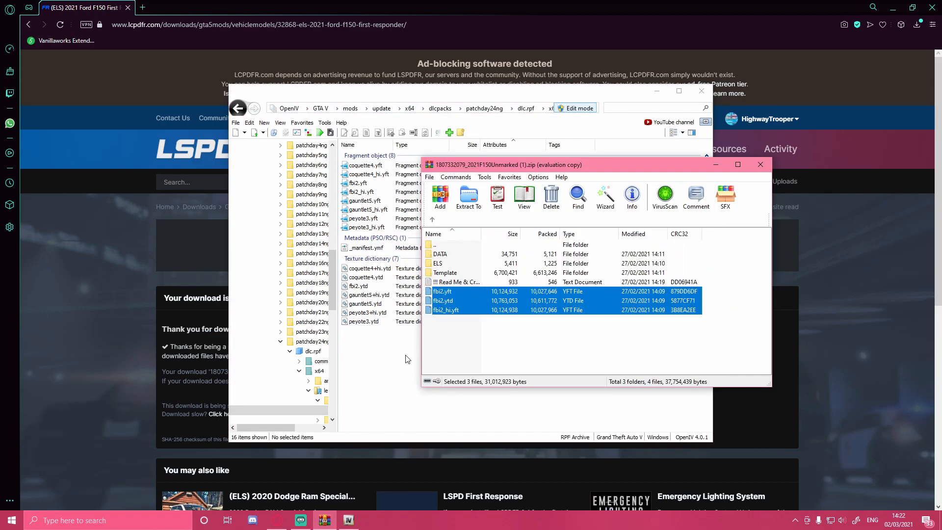
click(760, 165)
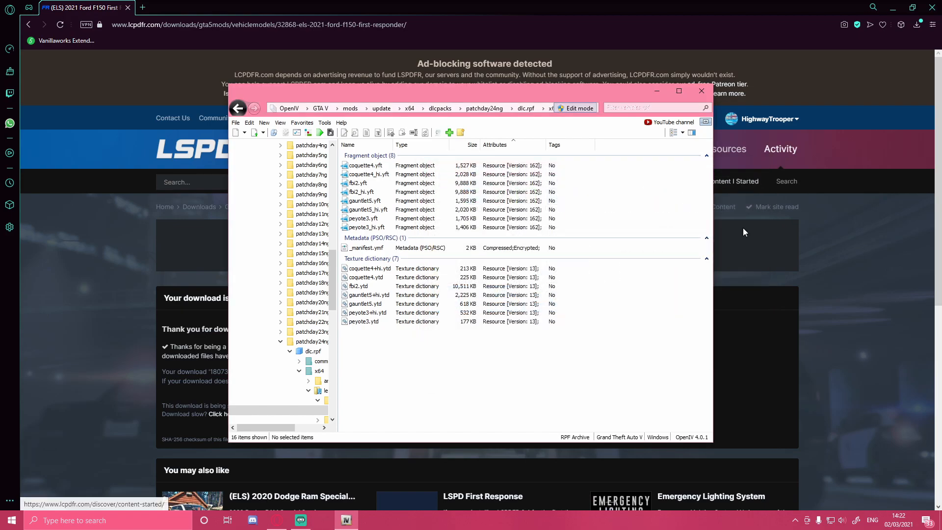
- Open the fbi2.ytd texture dictionary and copy its 21f150_sign_2 texture to the desktop
right_click(362, 288)
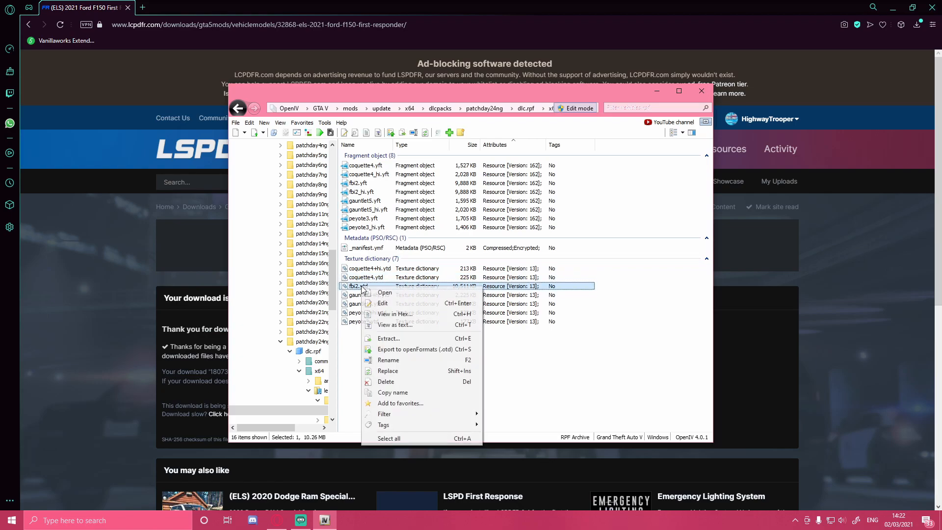
click(371, 297)
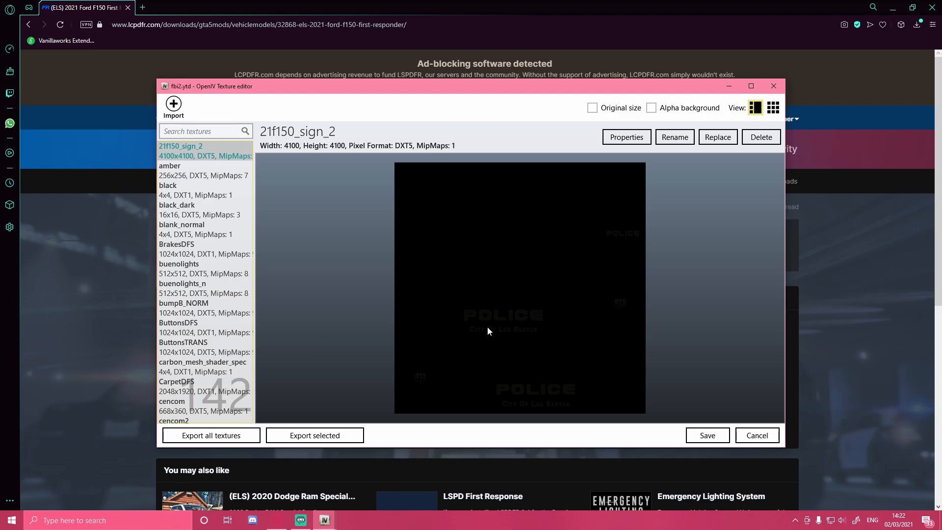
click(893, 7)
drag(187, 150, 426, 58)
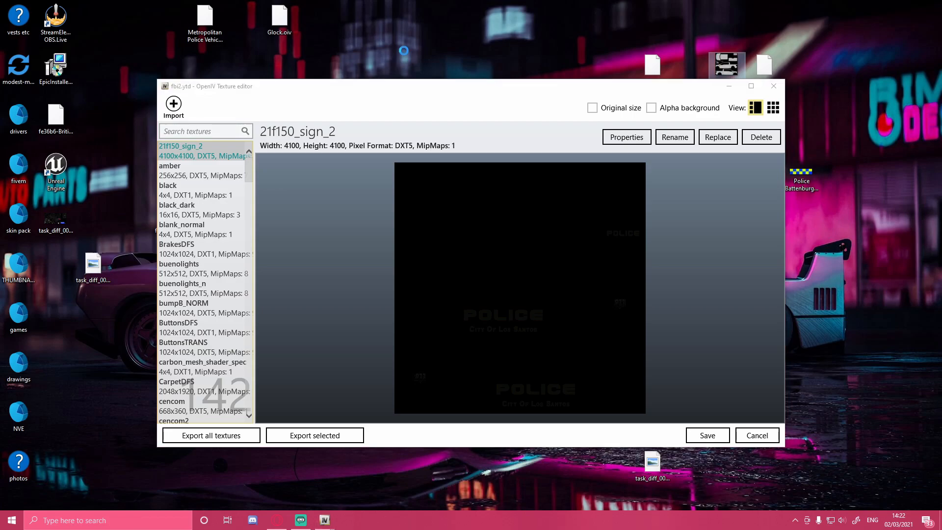
click(448, 96)
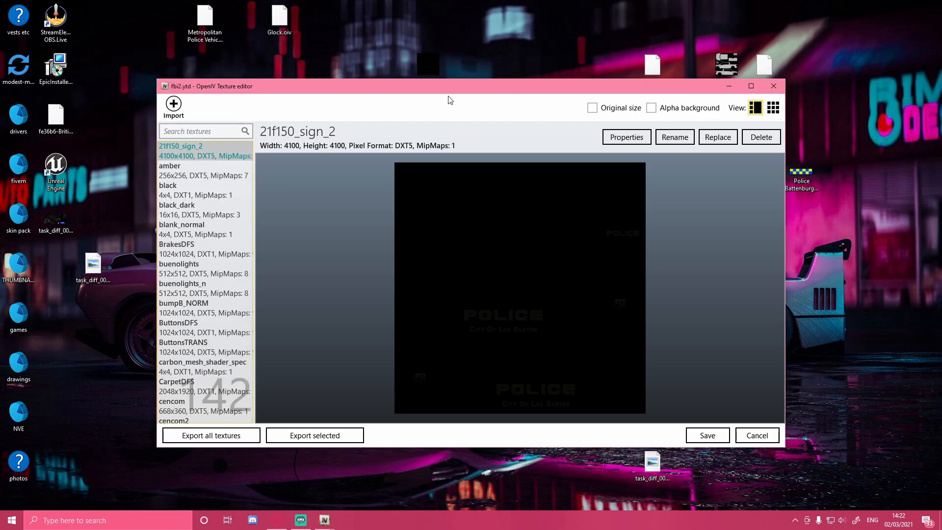
drag(414, 88, 419, 145)
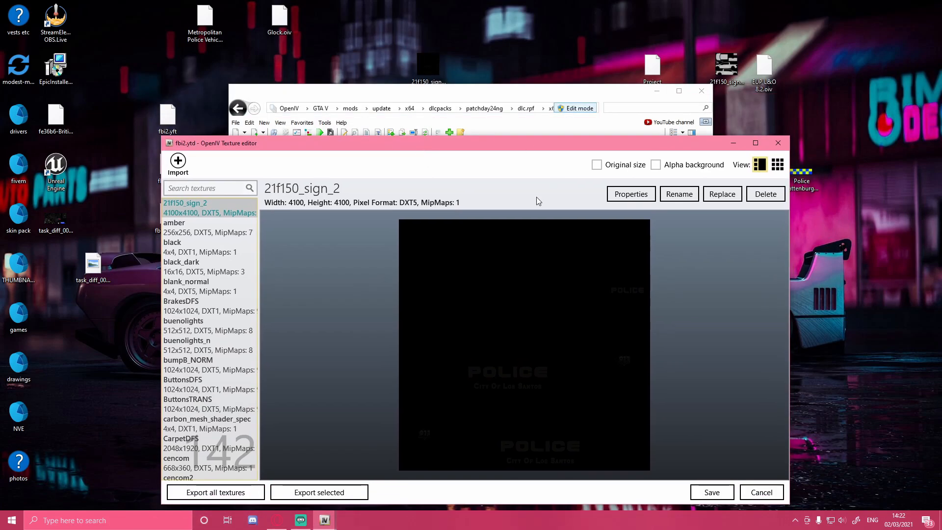
drag(714, 150, 655, 116)
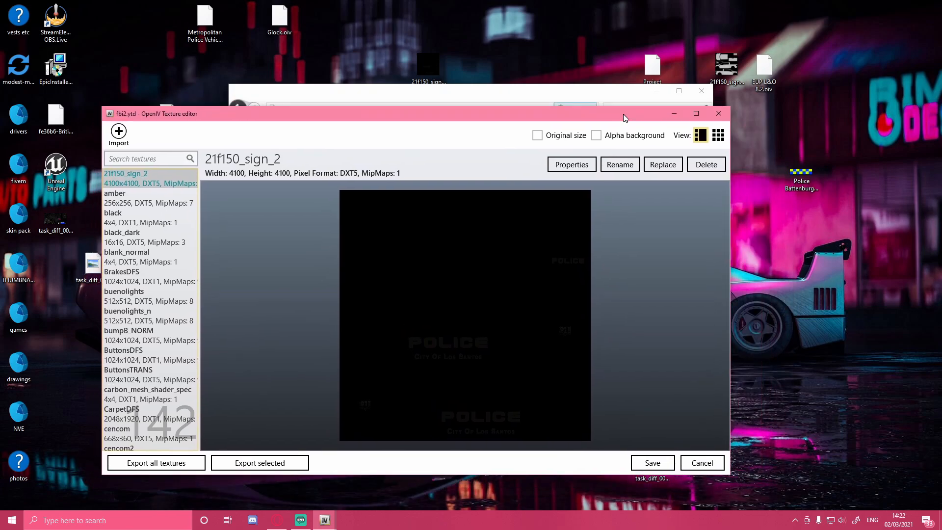
- Start paint.net from a system search and shrink its window from full screen so the desktop is reachable
click(77, 521)
text(pa)
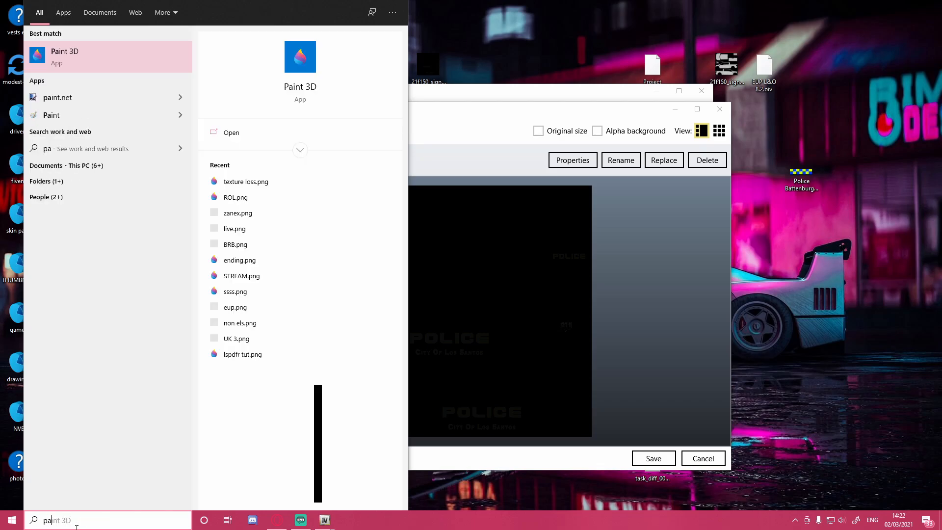
click(49, 99)
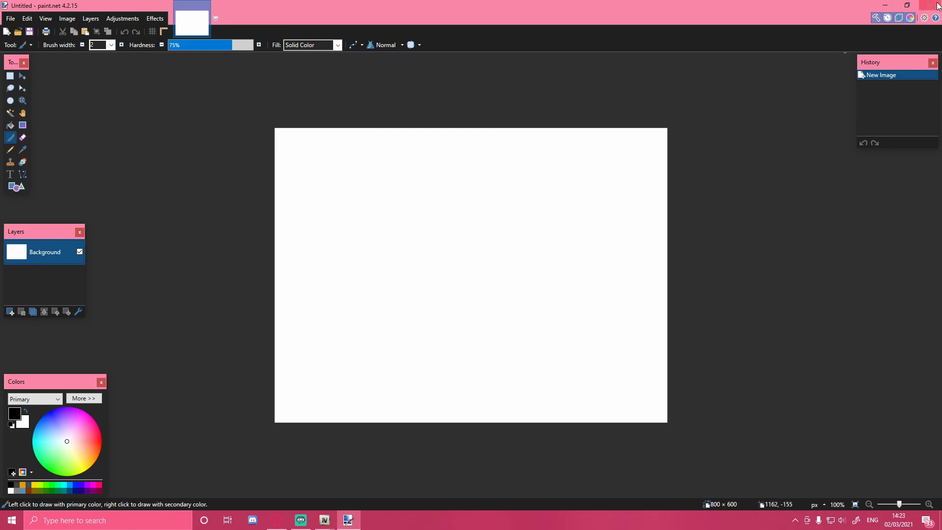
double_click(858, 6)
- Open the downloaded 2021F150Unmarked zip from the browser's downloads, close the WinRAR trial notice and place the archive window beside paint.net
click(277, 520)
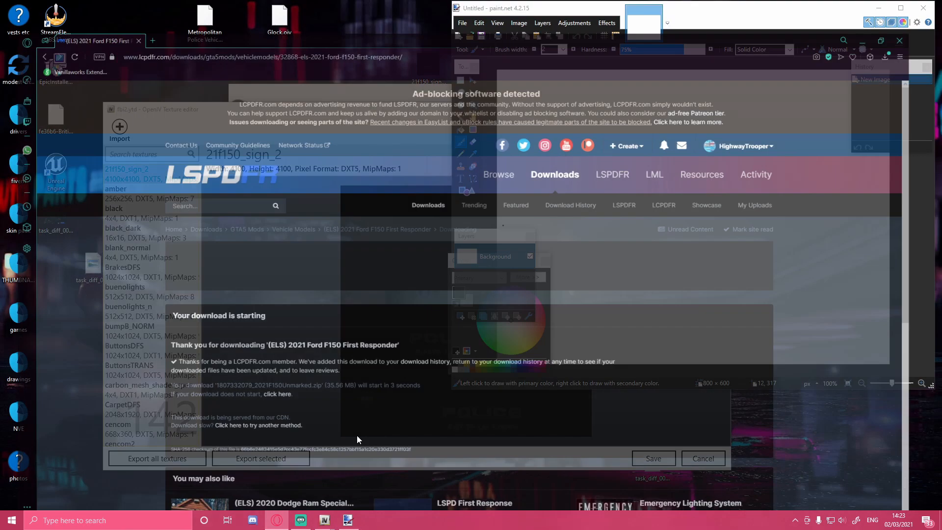
click(917, 25)
click(834, 78)
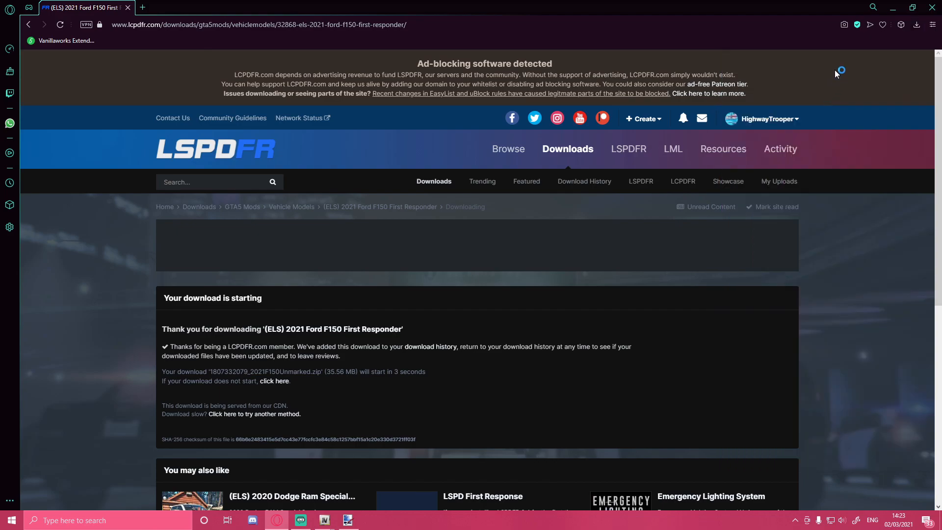
click(892, 4)
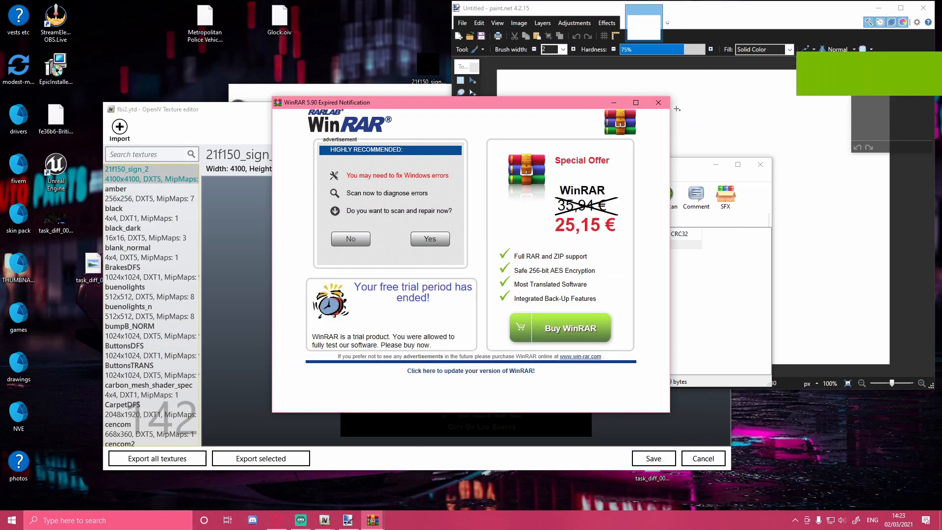
click(660, 102)
mouse_move(626, 172)
mouse_down()
mouse_move(393, 114)
mouse_move(252, 115)
mouse_up()
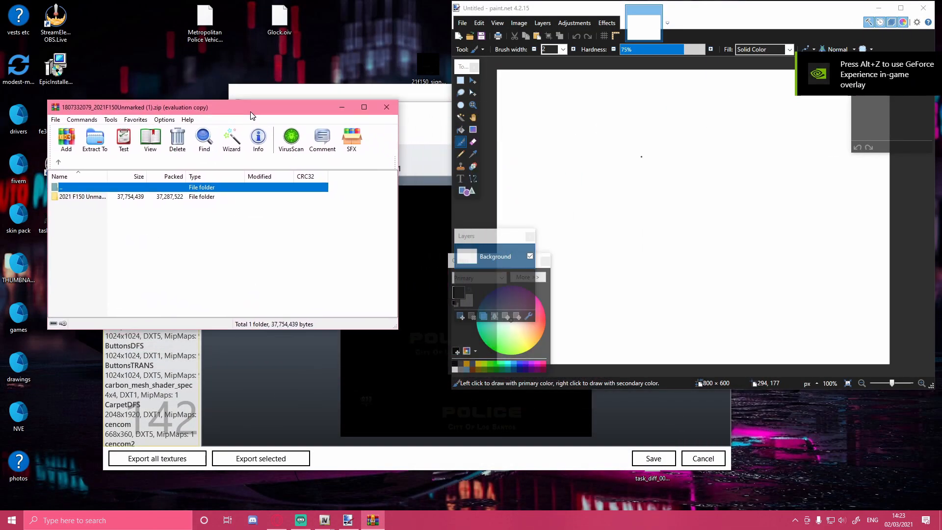
- Locate the 21f150_sign_1.png and 21f150_sign_2.png templates inside the archive's 2021 F150 Unmarked folder and put the archive window away
double_click(127, 196)
double_click(87, 216)
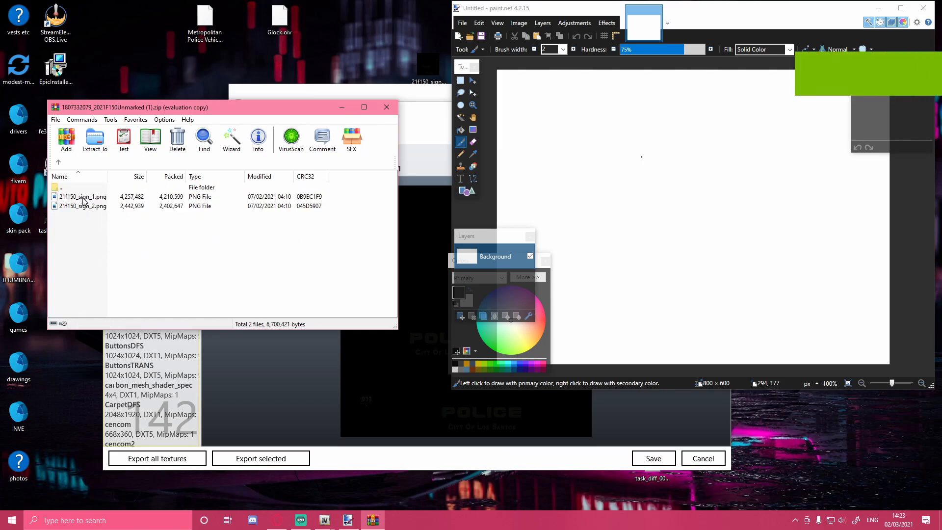
click(80, 198)
click(92, 221)
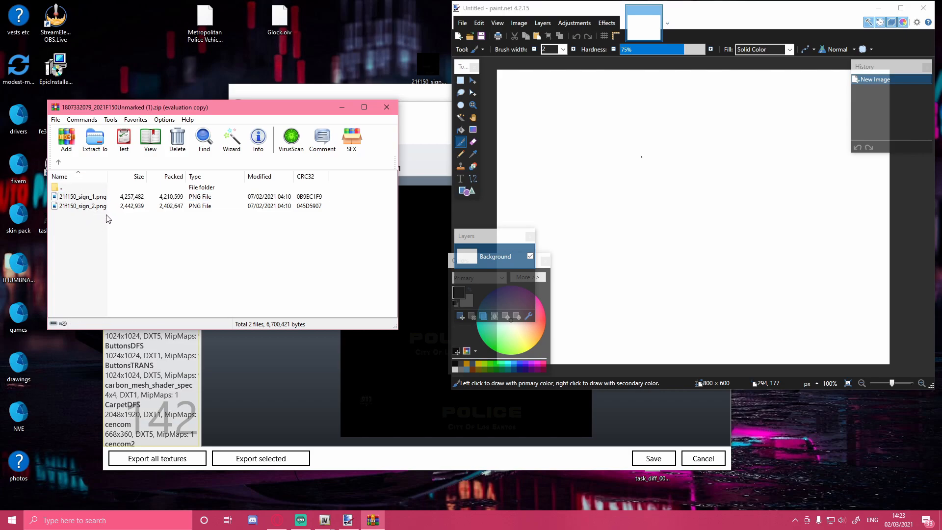
mouse_move(97, 198)
mouse_down()
mouse_move(528, 173)
mouse_move(620, 191)
mouse_move(508, 171)
mouse_move(271, 214)
mouse_up()
mouse_move(720, 22)
mouse_down()
mouse_move(631, 52)
mouse_move(581, 53)
mouse_up()
click(162, 222)
mouse_move(97, 197)
mouse_down()
mouse_move(440, 224)
mouse_move(450, 214)
mouse_move(270, 229)
mouse_up()
click(270, 229)
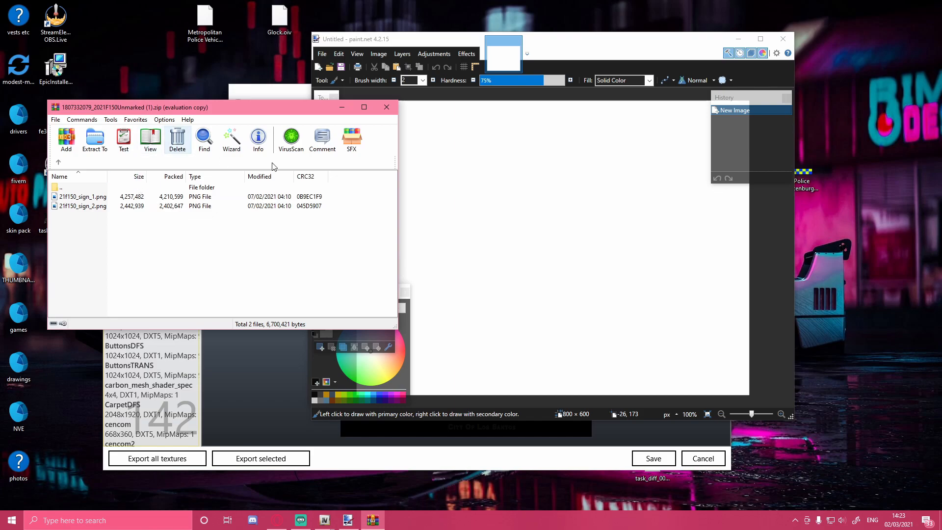
drag(152, 189, 154, 214)
click(342, 107)
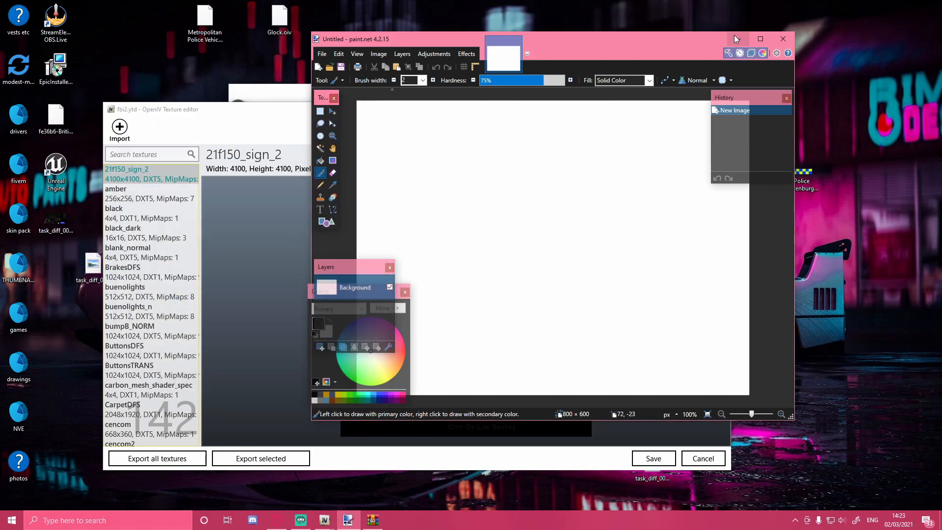
- Open the 21f150_sign_2.png template from the desktop in paint.net and maximize the window
drag(653, 58, 478, 87)
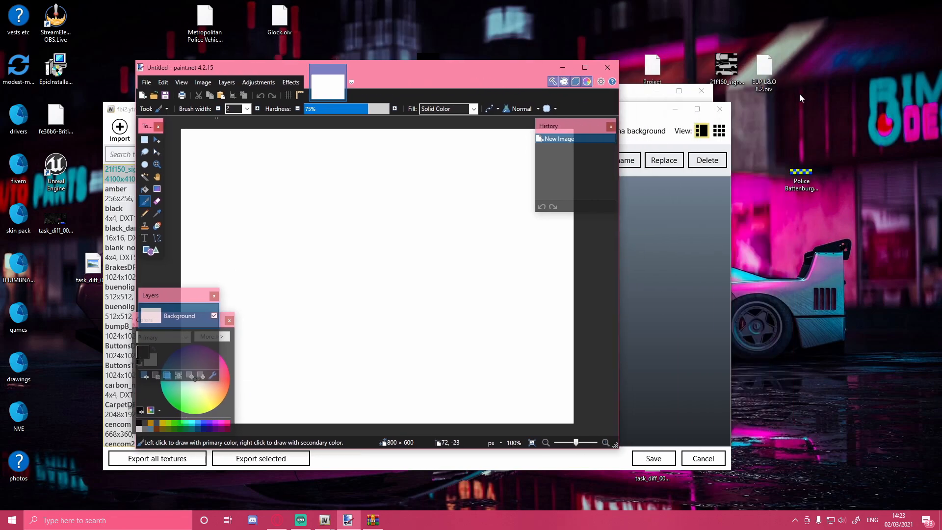
mouse_move(732, 75)
mouse_down()
mouse_move(588, 196)
mouse_move(406, 253)
mouse_move(351, 253)
mouse_up()
click(370, 260)
click(585, 68)
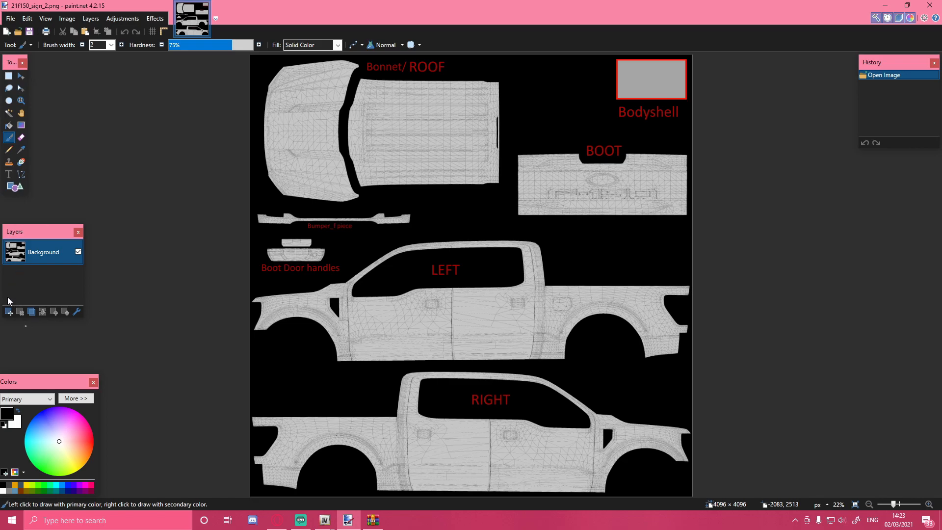
- Add a new layer above the template, select the whole canvas and fill the layer with solid black
click(8, 312)
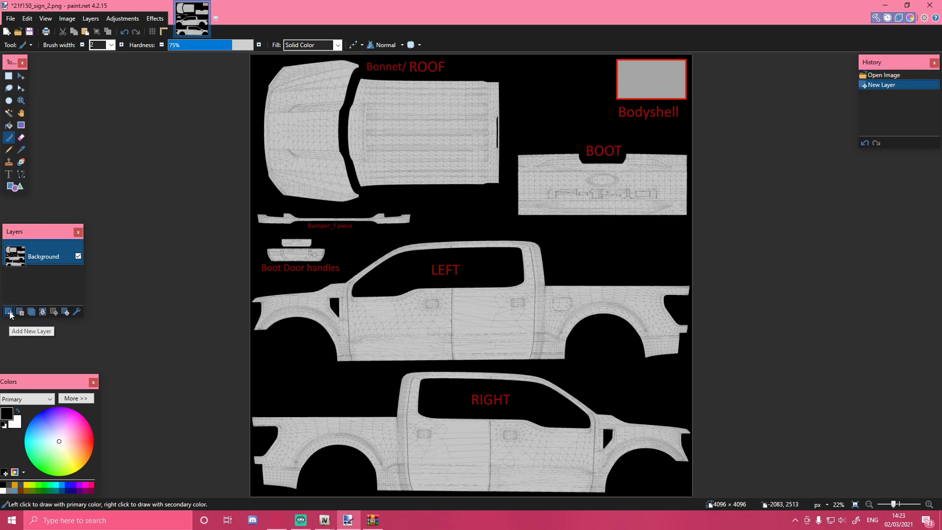
click(8, 76)
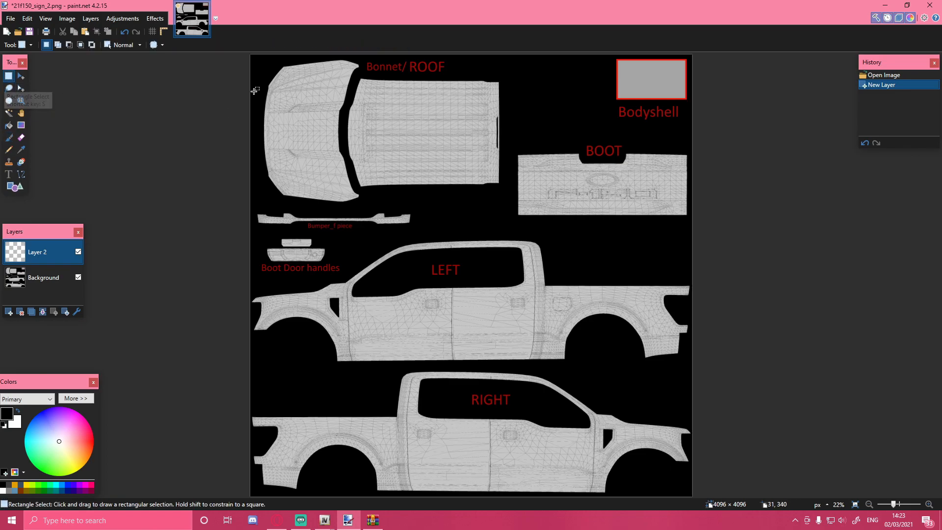
drag(244, 53, 706, 525)
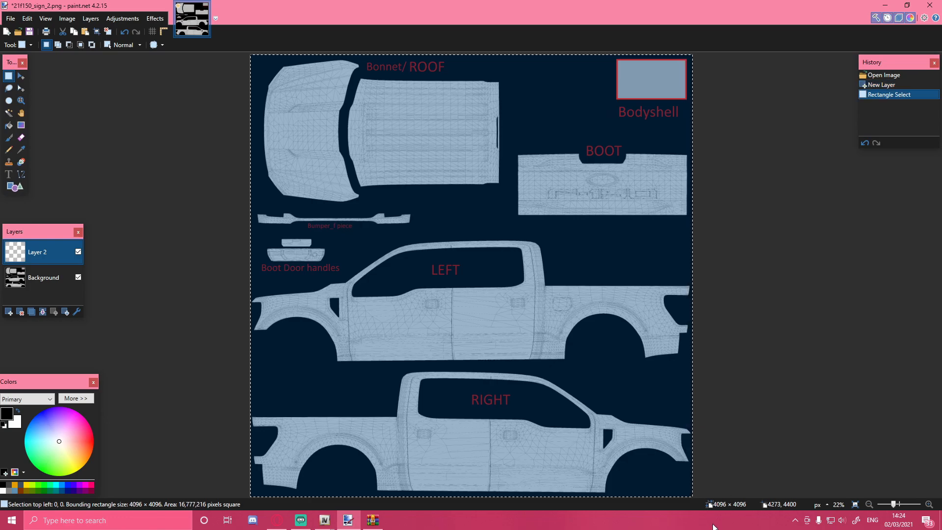
click(8, 125)
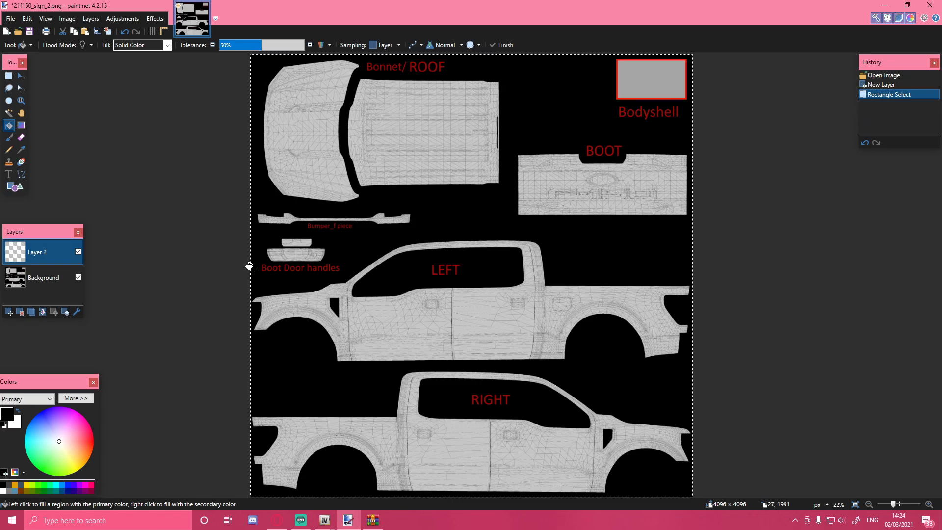
click(475, 207)
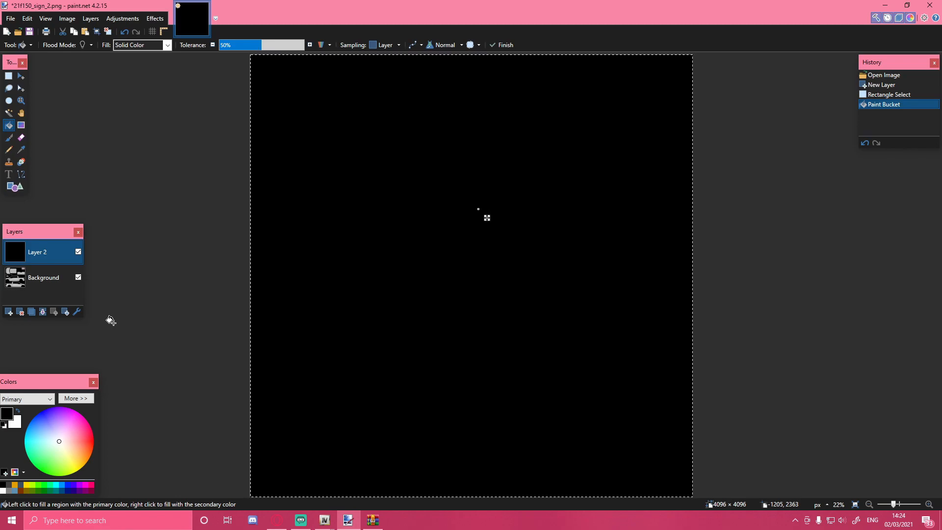
- Add a third layer, lower the opacity of the black Layer 2 so the template shows through, and make Layer 3 active
click(9, 312)
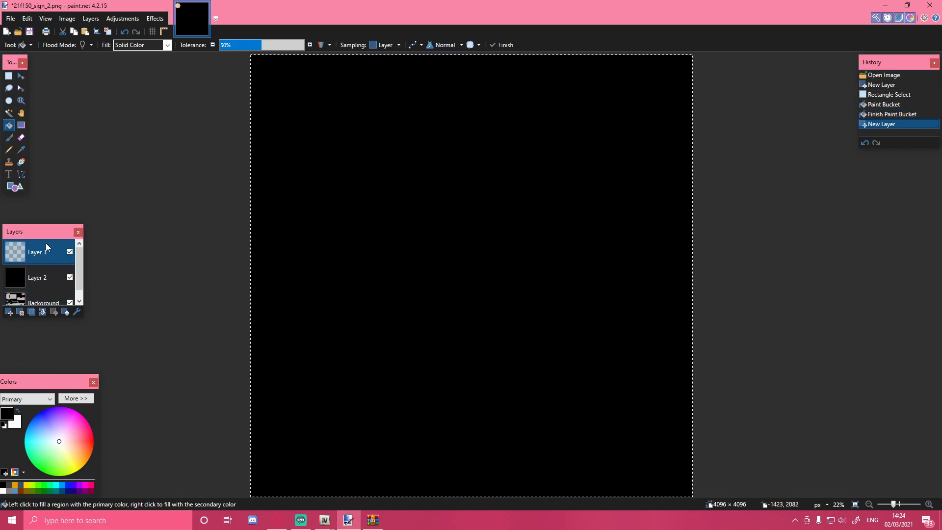
double_click(54, 278)
mouse_move(442, 290)
mouse_down()
mouse_move(399, 288)
mouse_move(425, 288)
mouse_up()
click(473, 306)
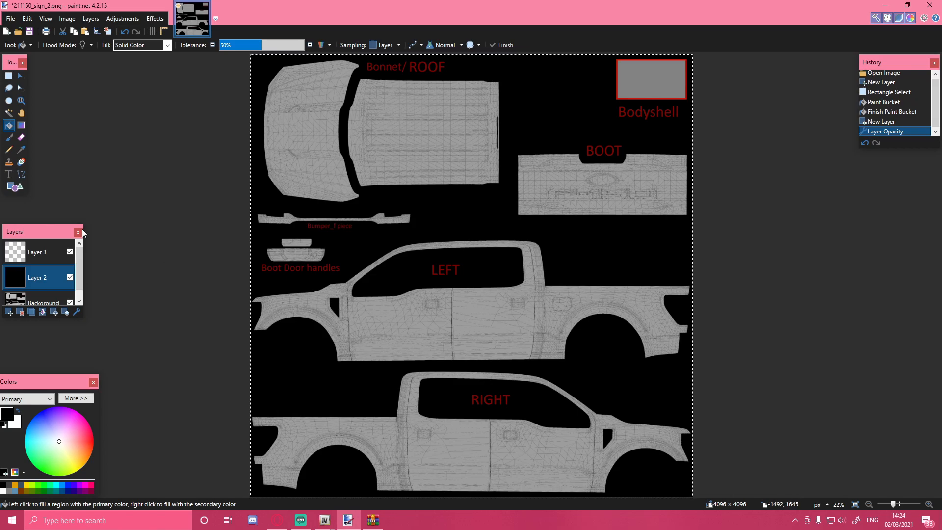
click(16, 255)
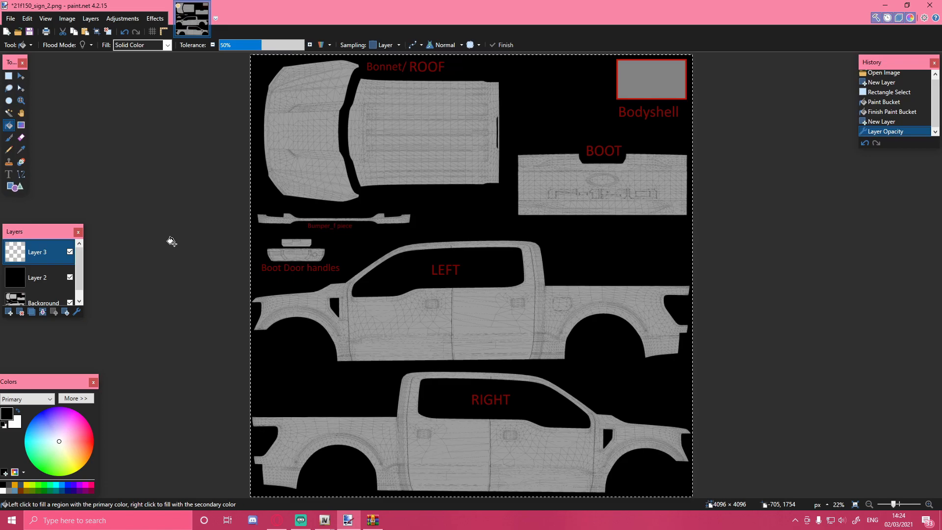
- Switch to the browser and search Google Images in a new tab for "ford f150 police car side", accepting the suggested "ford f 150" spelling
mouse_move(285, 525)
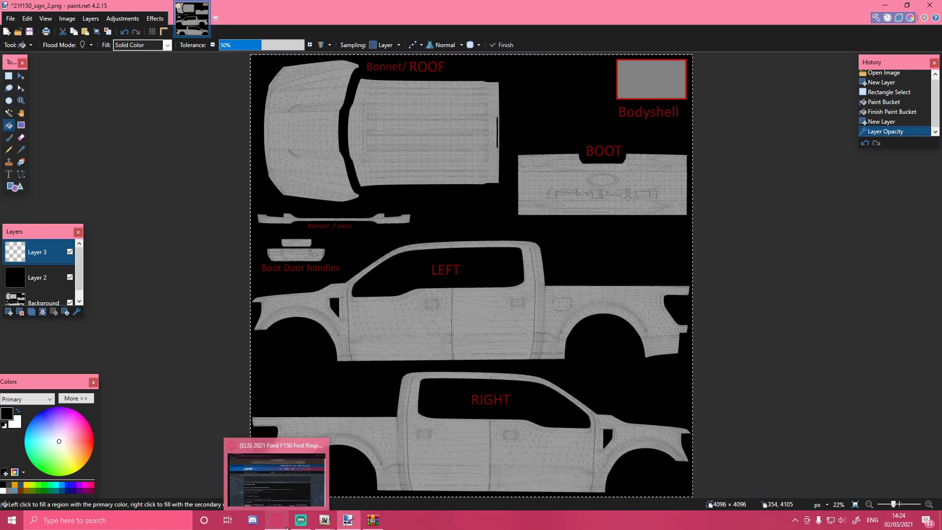
click(286, 526)
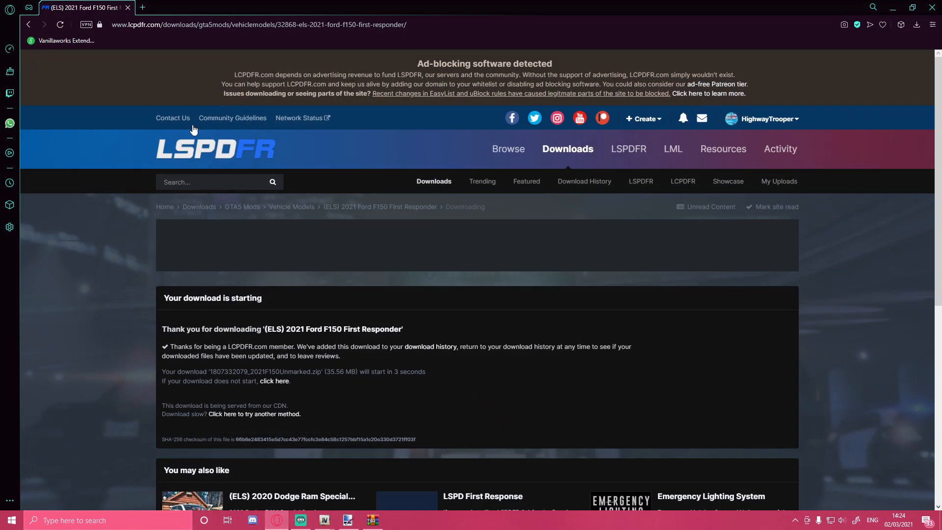
click(143, 7)
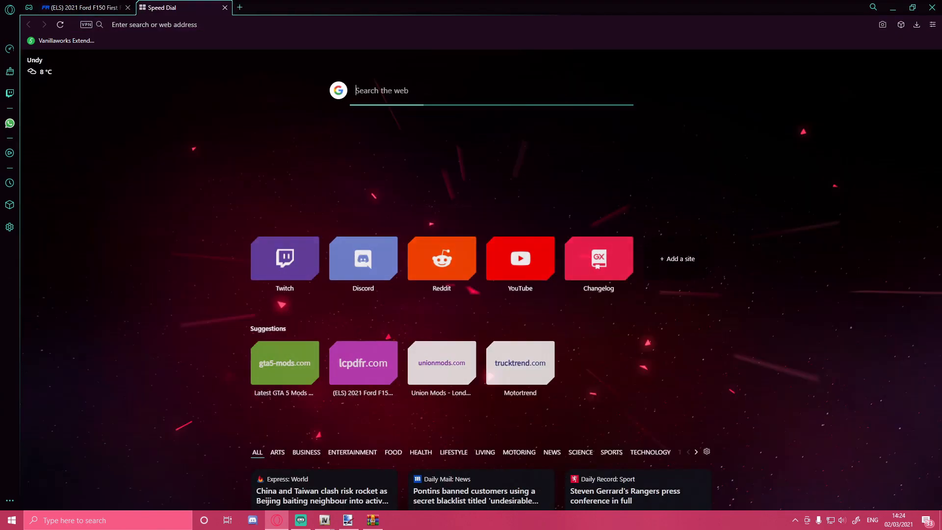
text(ford )
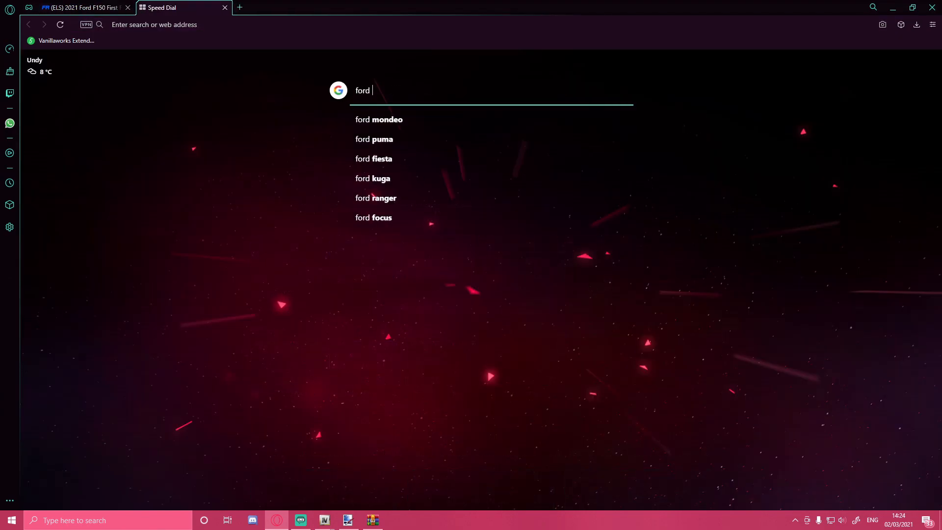
text(f150 )
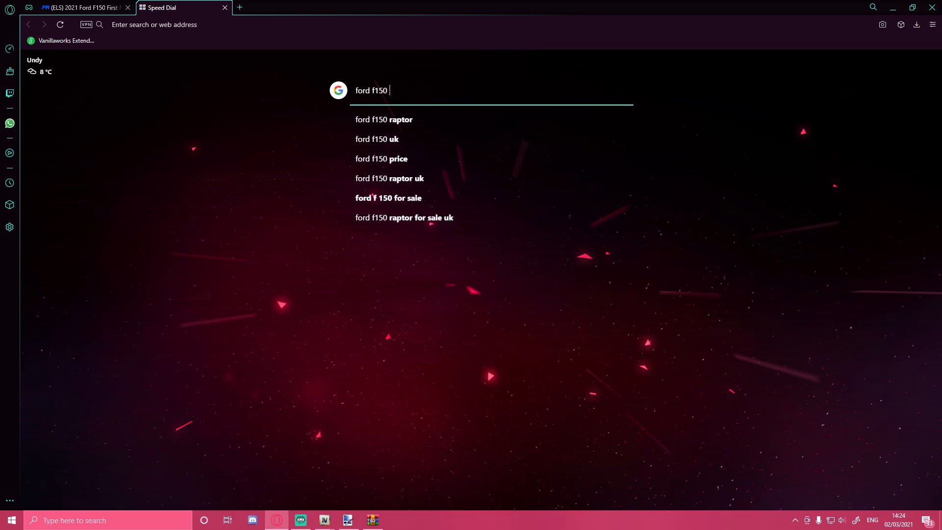
text(police c)
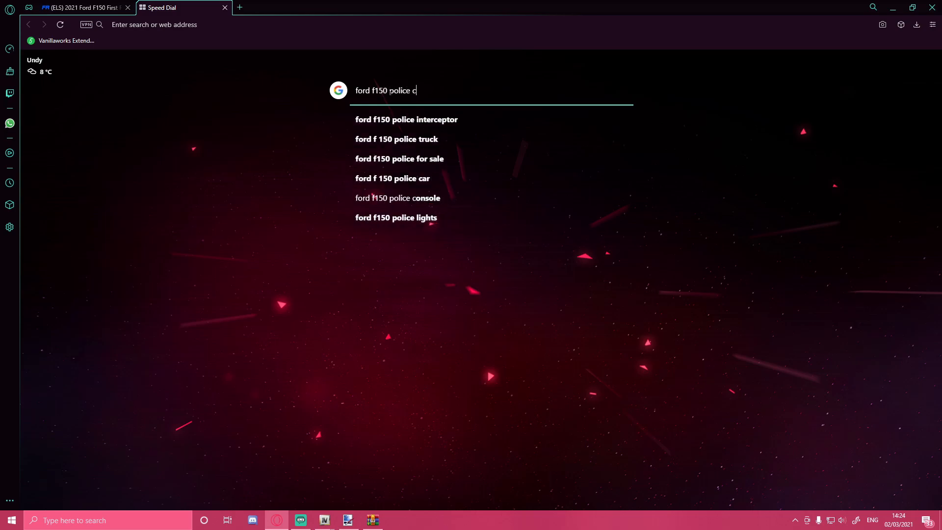
text(ar side)
key(Return)
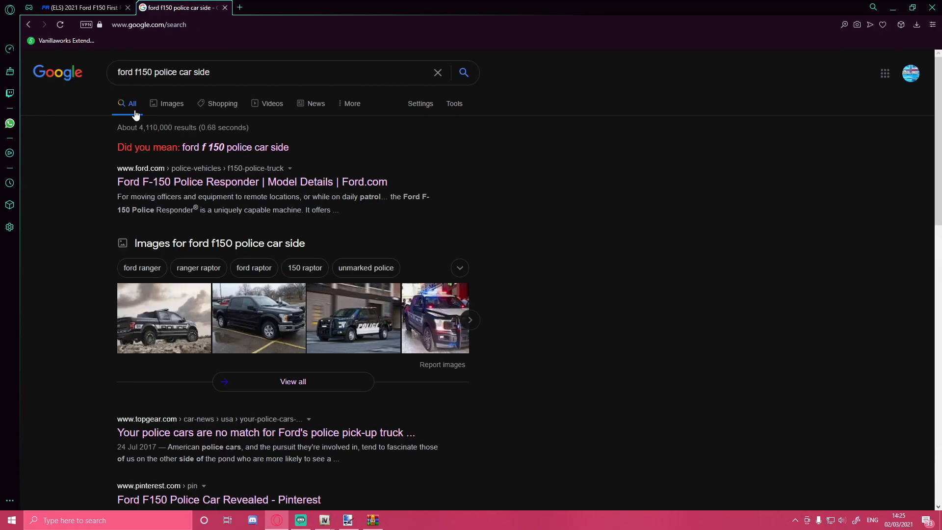
click(158, 103)
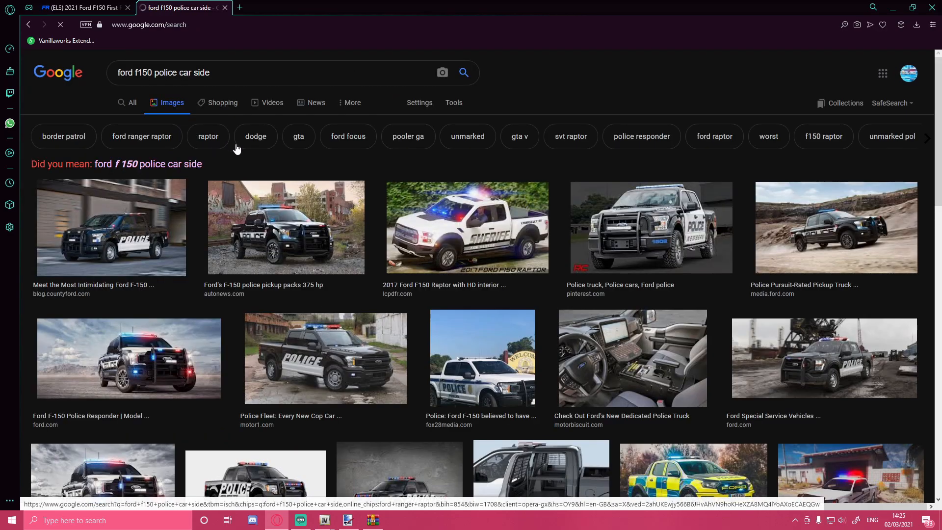
click(189, 165)
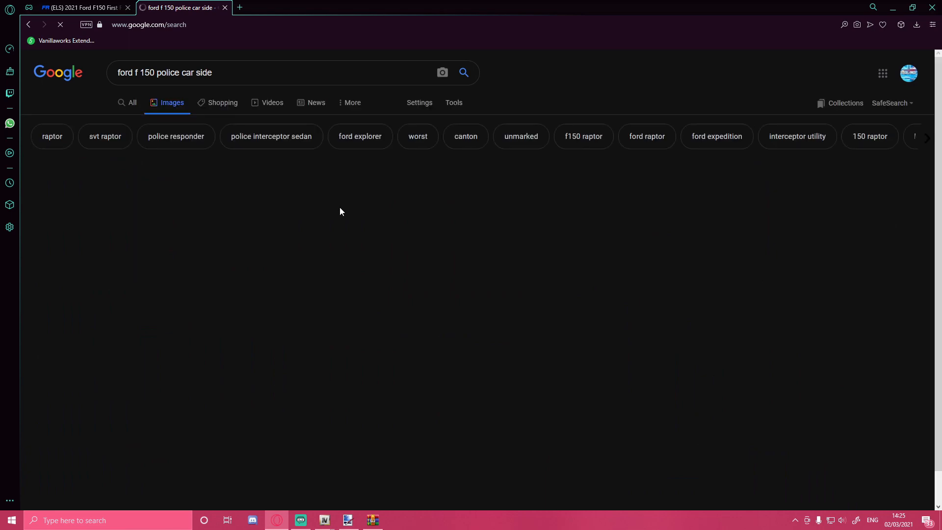
- Browse the image results for a police vehicle side view with livery suitable as a reference
scroll(342, 414, down, 7)
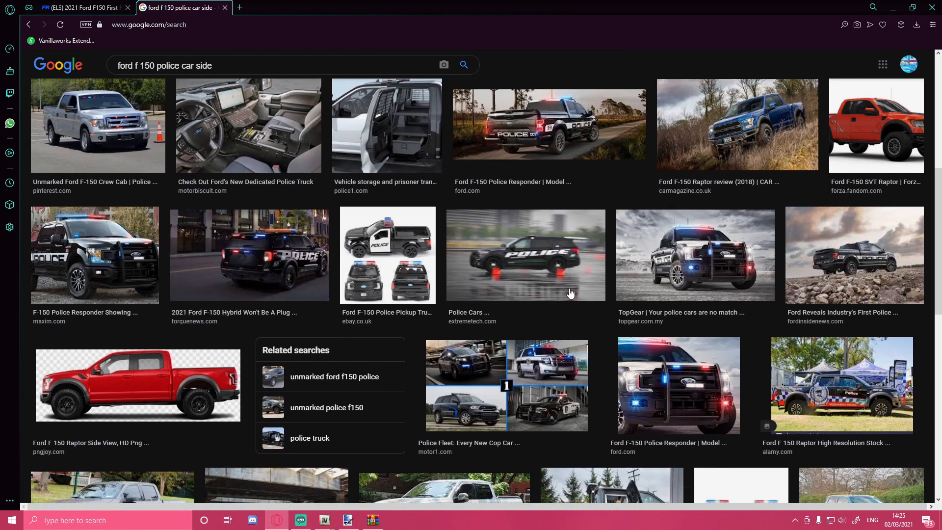
scroll(611, 326, down, 5)
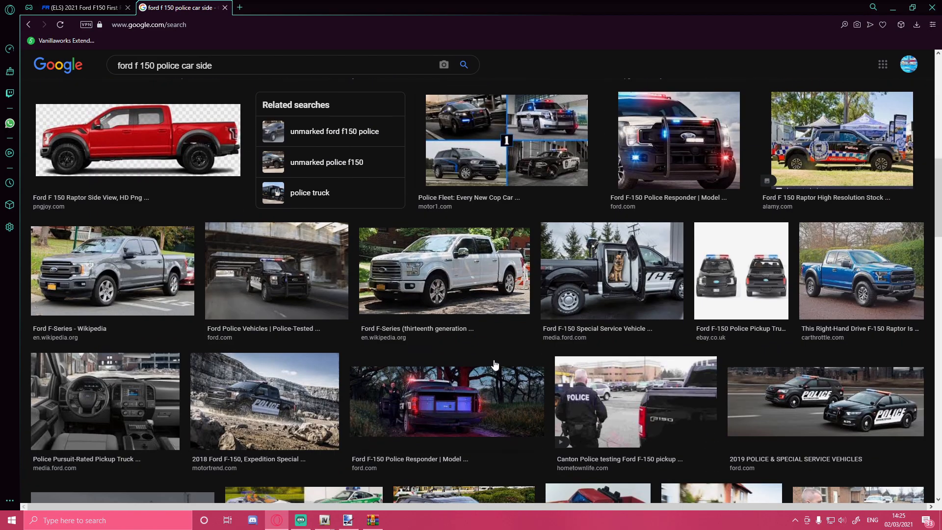
scroll(494, 364, down, 3)
scroll(494, 368, up, 15)
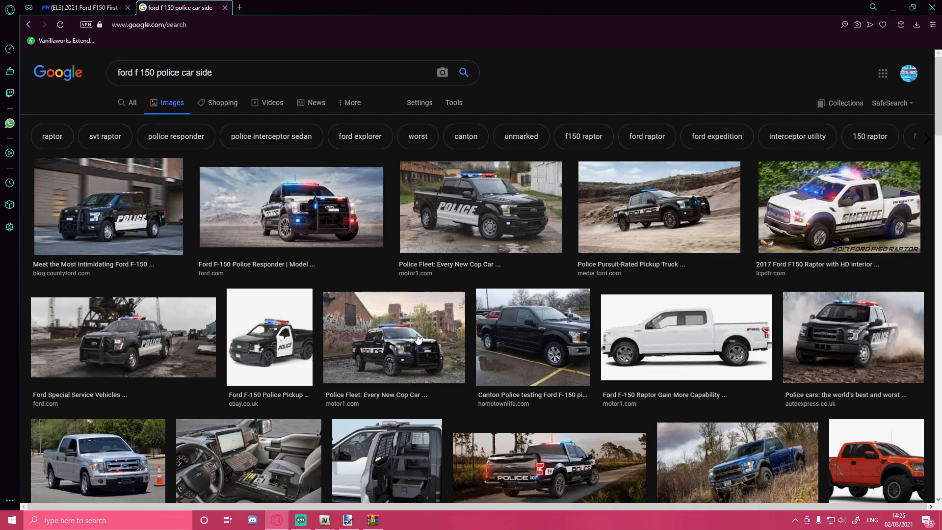
scroll(417, 338, down, 13)
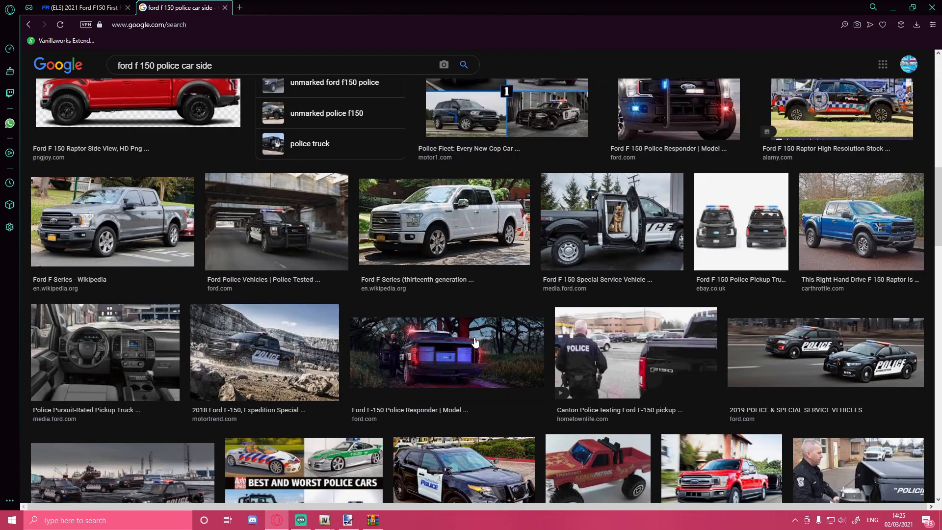
scroll(474, 342, down, 6)
scroll(312, 380, down, 2)
scroll(312, 380, down, 2)
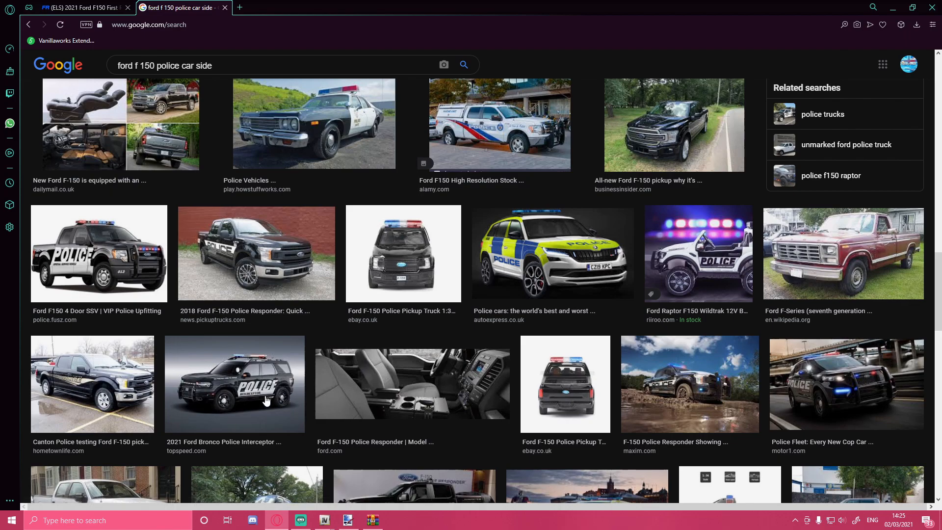
scroll(244, 406, down, 4)
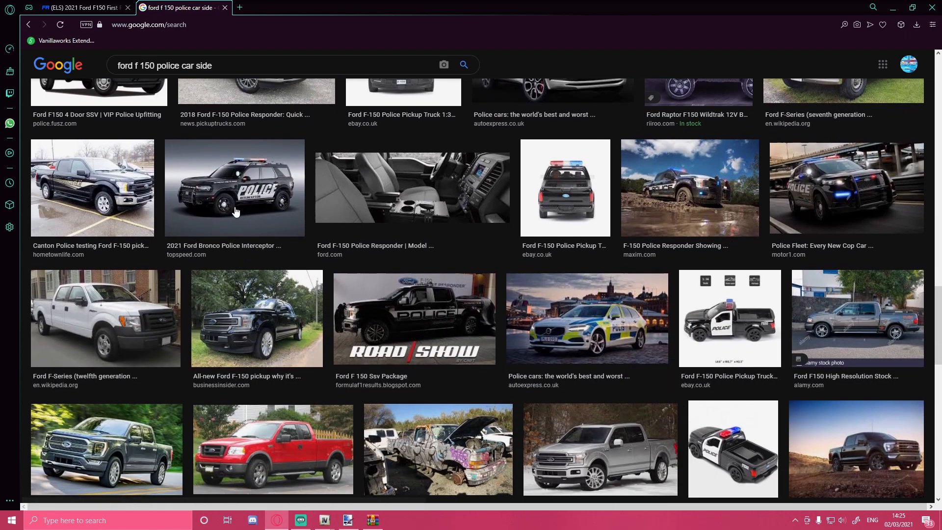
- Open the 2021 Ford Bronco Police Interceptor result from Top Speed and copy its preview image
click(260, 214)
scroll(726, 304, down, 3)
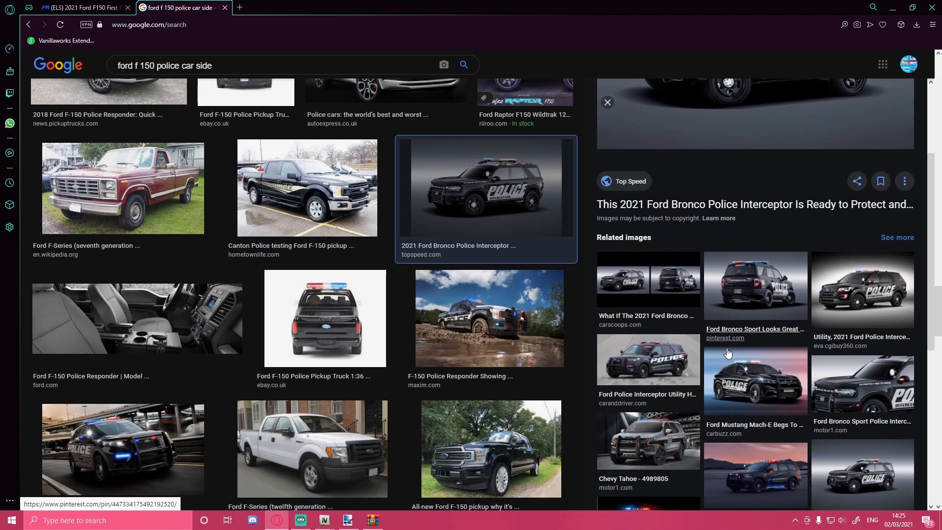
scroll(747, 365, down, 2)
scroll(682, 333, down, 3)
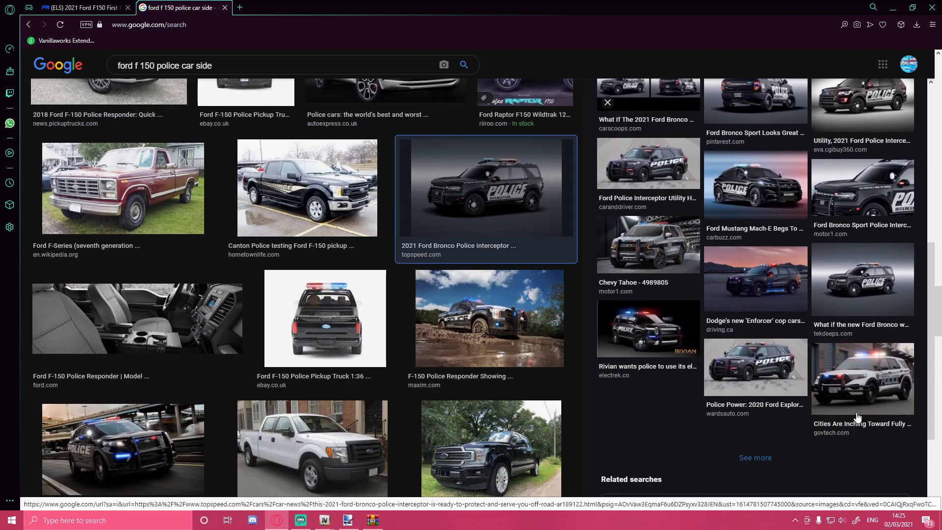
scroll(801, 332, up, 8)
scroll(801, 332, up, 1)
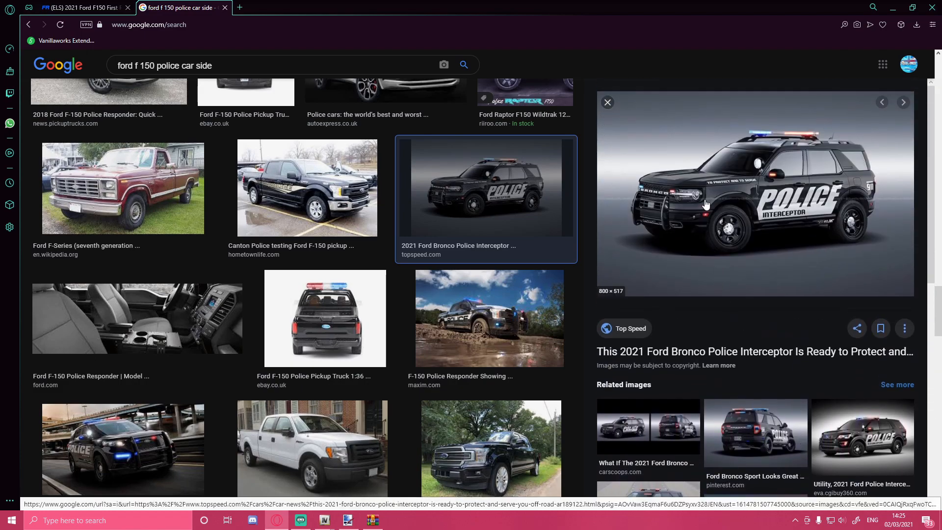
right_click(727, 217)
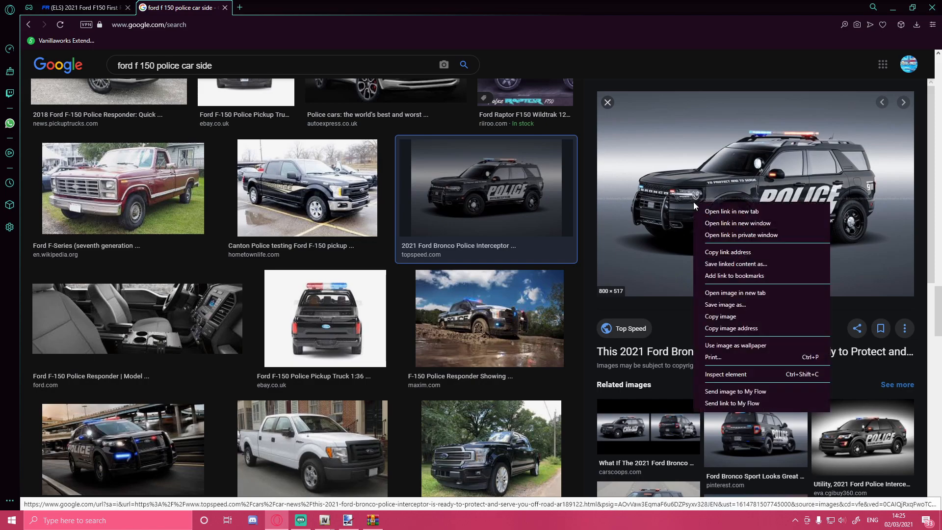
click(723, 317)
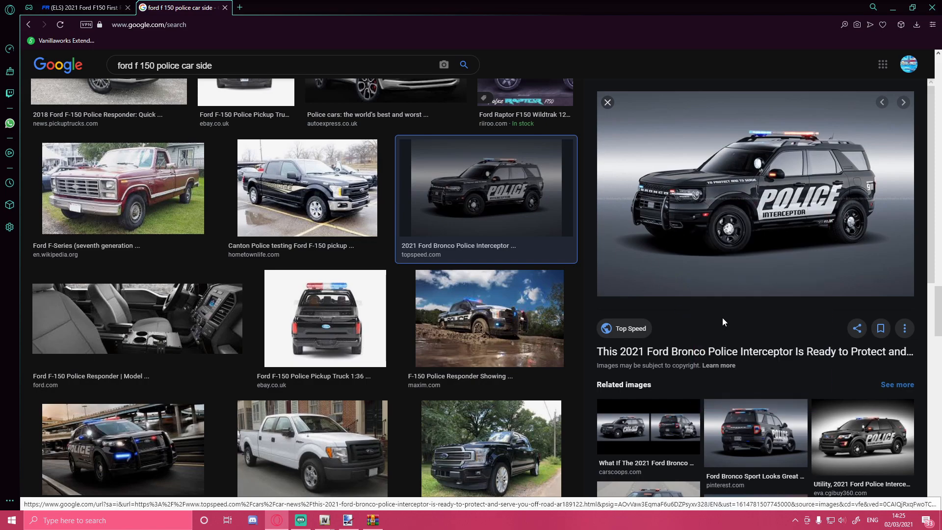
- Switch to paint.net, paste the Bronco image into Layer 3 and enlarge it to about 3772 × 2357 px over the LEFT side template
click(352, 522)
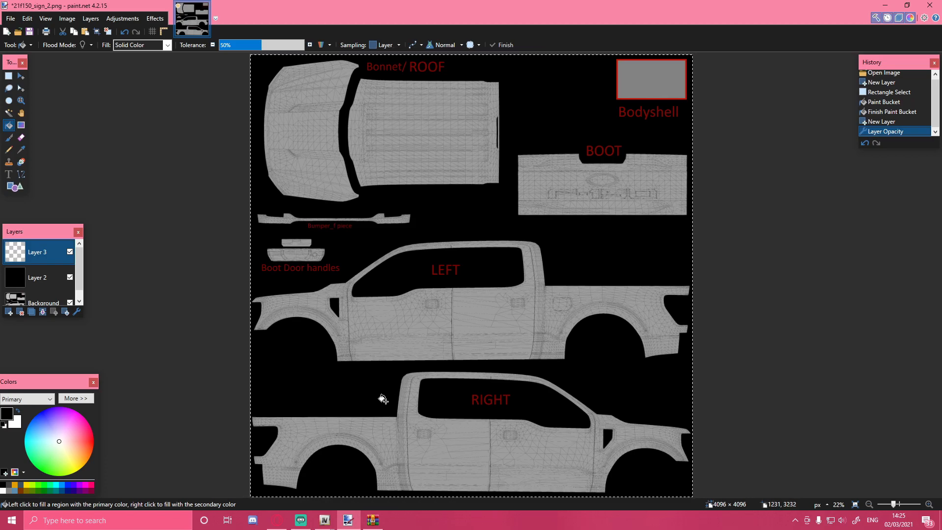
key(ctrl+v)
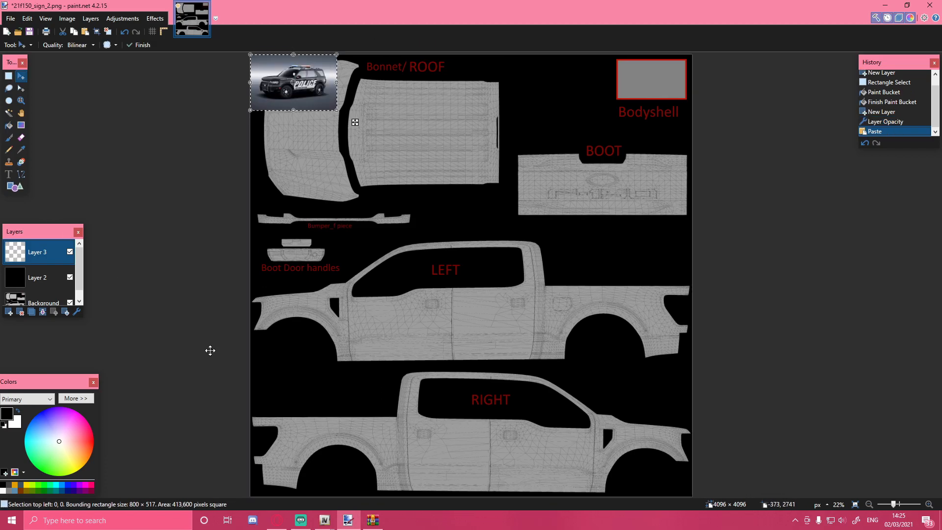
drag(318, 103, 413, 298)
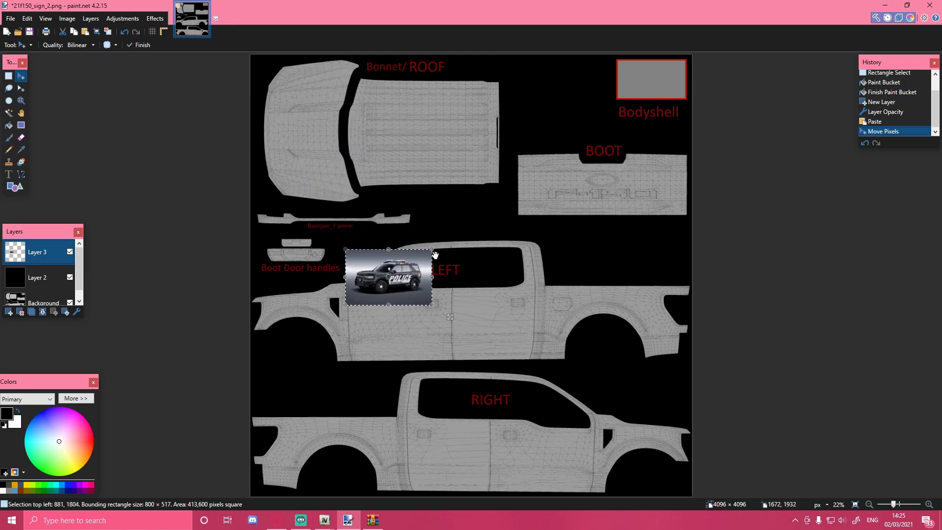
drag(436, 253, 696, 99)
drag(629, 159, 556, 283)
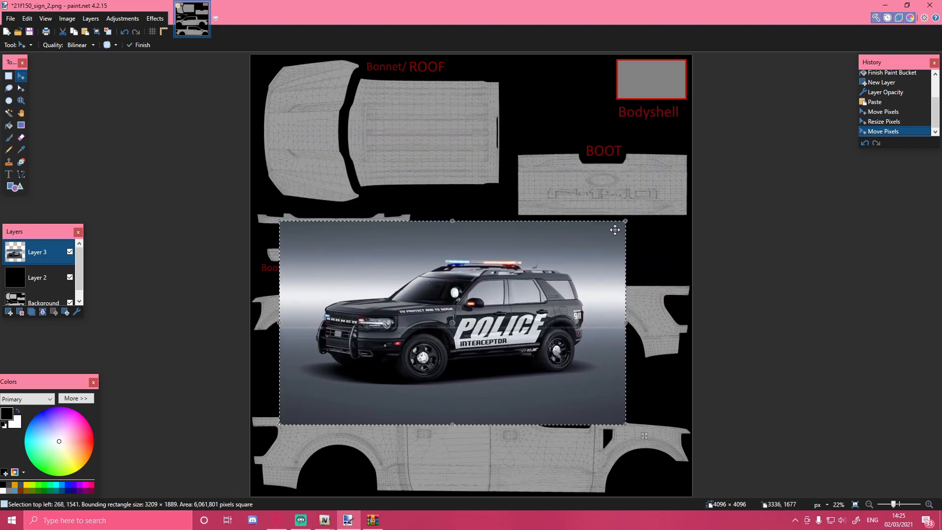
drag(629, 222, 687, 176)
drag(542, 243, 525, 231)
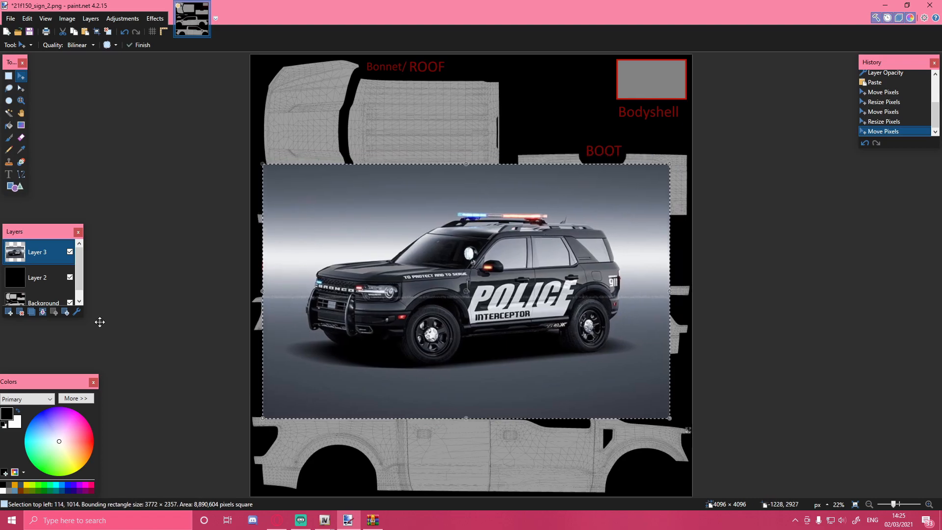
- Lower the opacity of Layer 3 to 40 so the template shows through the reference image
double_click(32, 257)
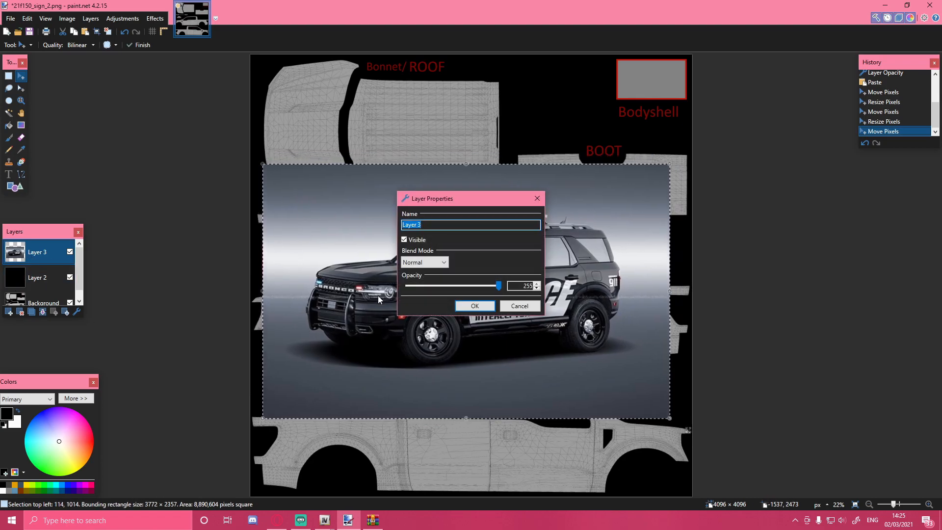
click(432, 288)
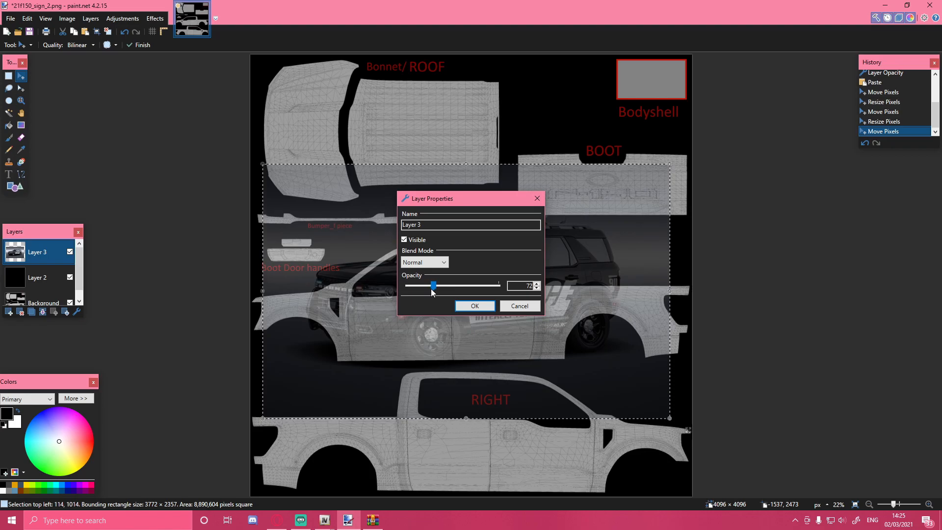
drag(432, 287, 422, 290)
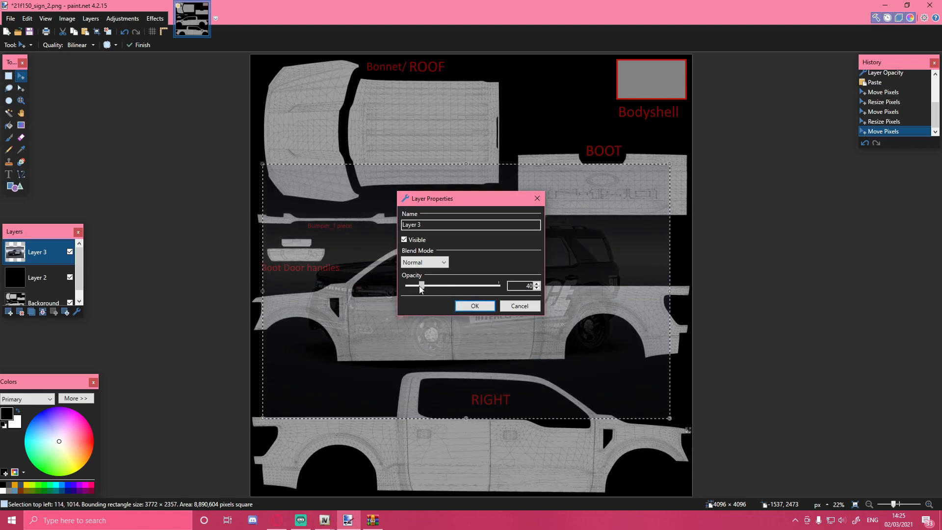
click(474, 306)
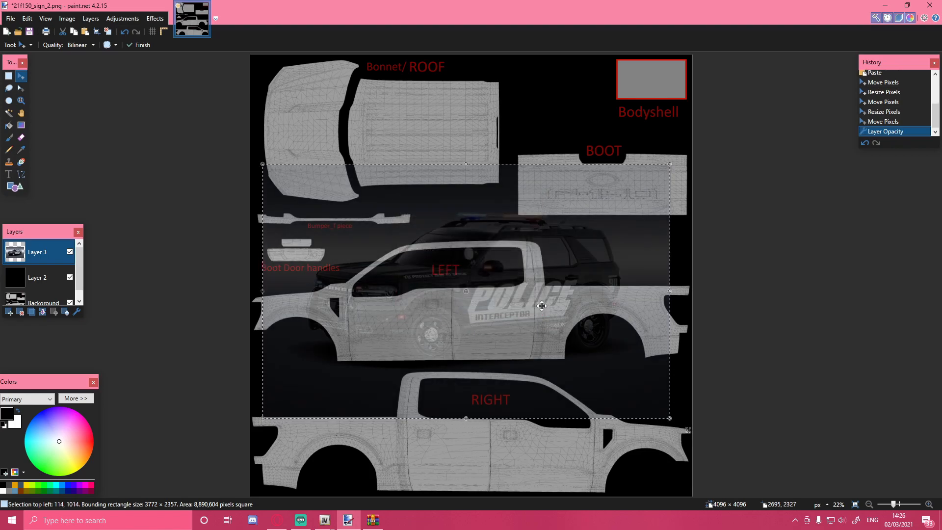
- Align the image's POLICE decal with the LEFT side doors, rotating it about -3.76° and enlarging it to about 5090 × 3306 px, then deselect
drag(532, 301, 410, 326)
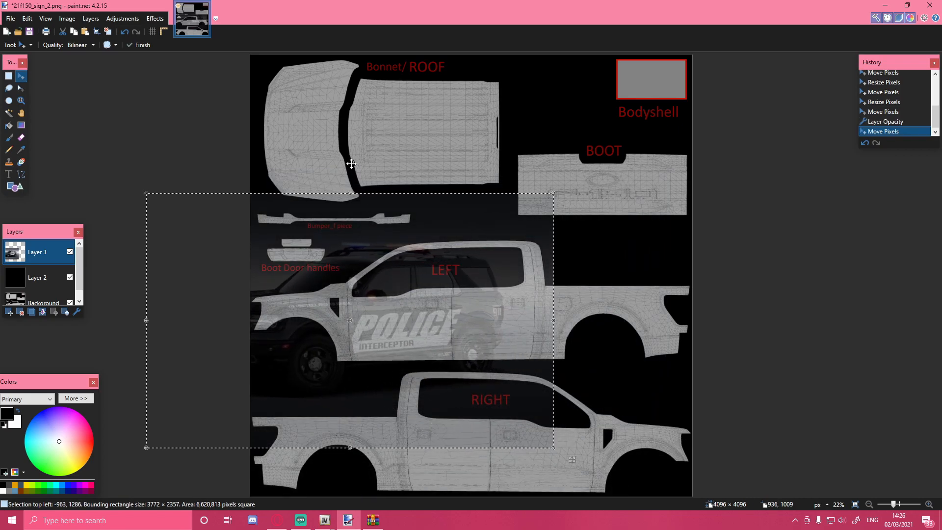
drag(352, 176, 359, 174)
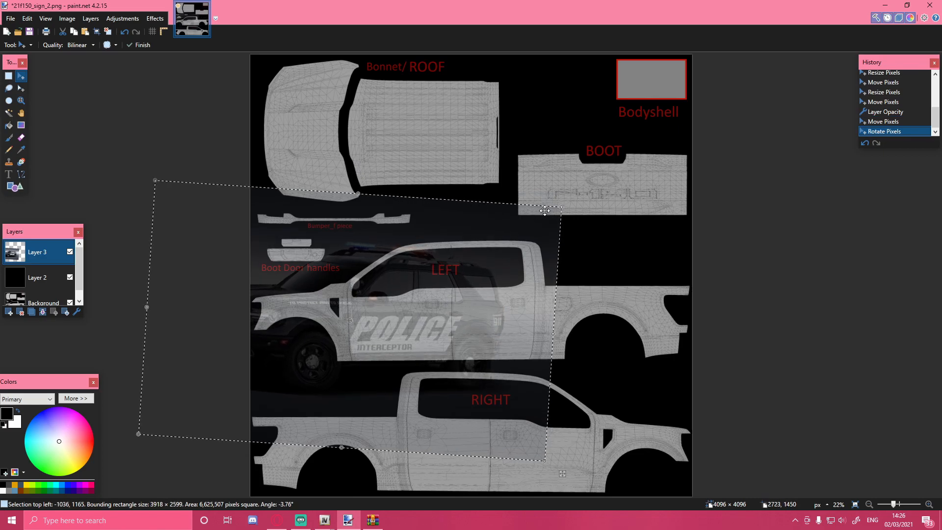
drag(561, 206, 688, 144)
drag(504, 253, 440, 268)
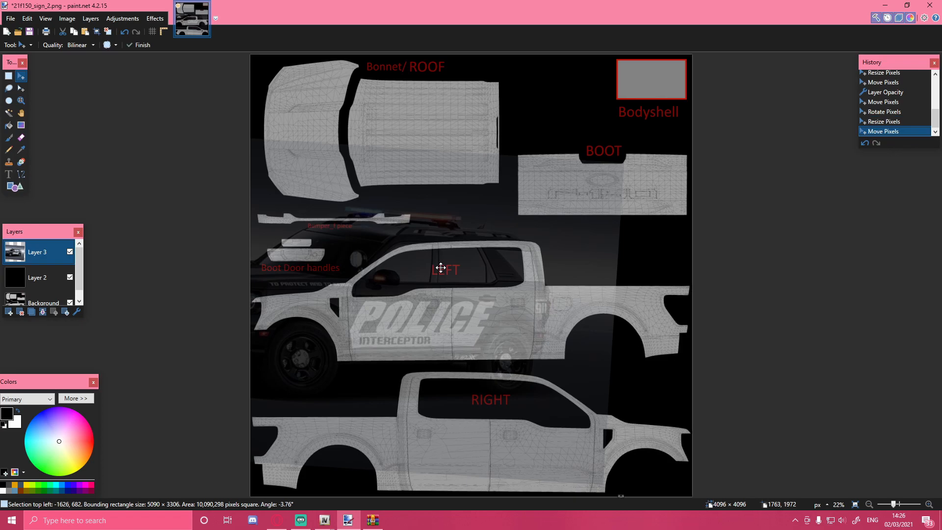
key(ctrl+d)
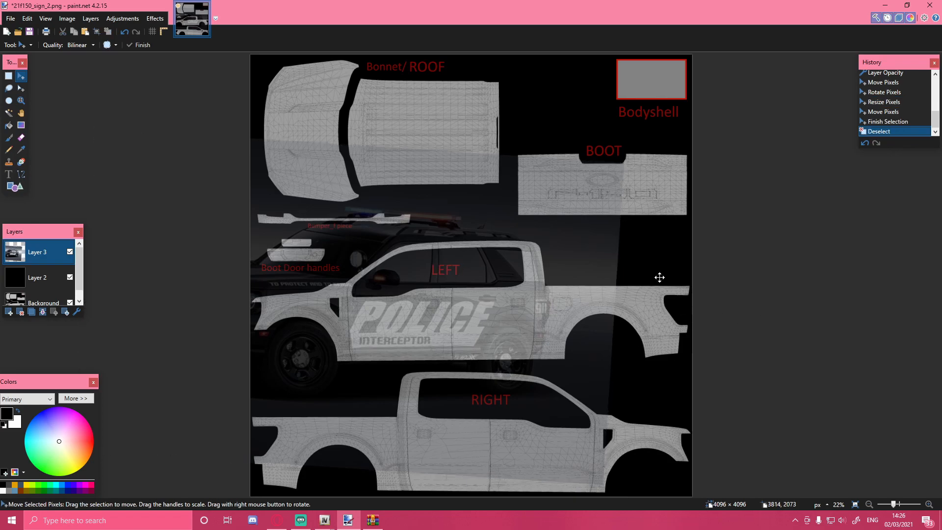
- Add a new layer above the reference and trace the white decal's lower front edge with a slightly bent Line/Curve about 163 px long
click(8, 313)
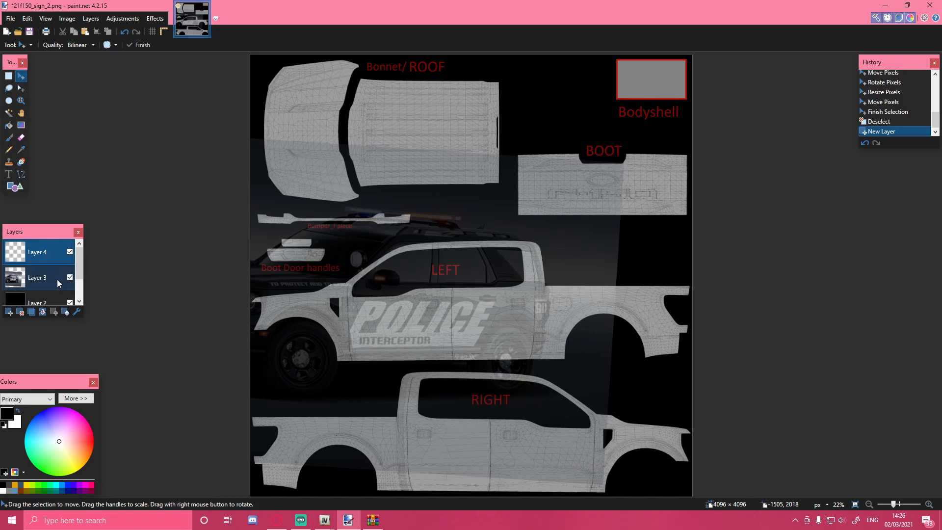
click(22, 176)
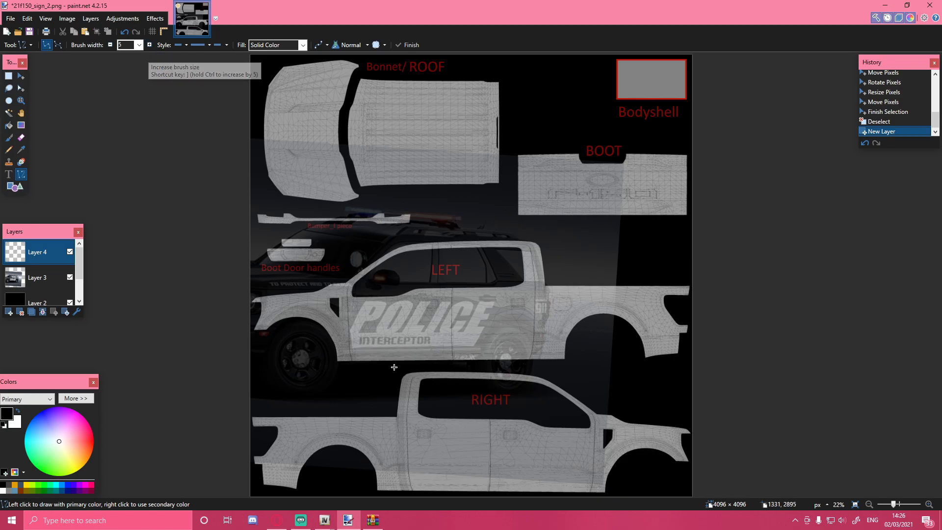
click(926, 505)
click(926, 505)
click(926, 505)
click(926, 505)
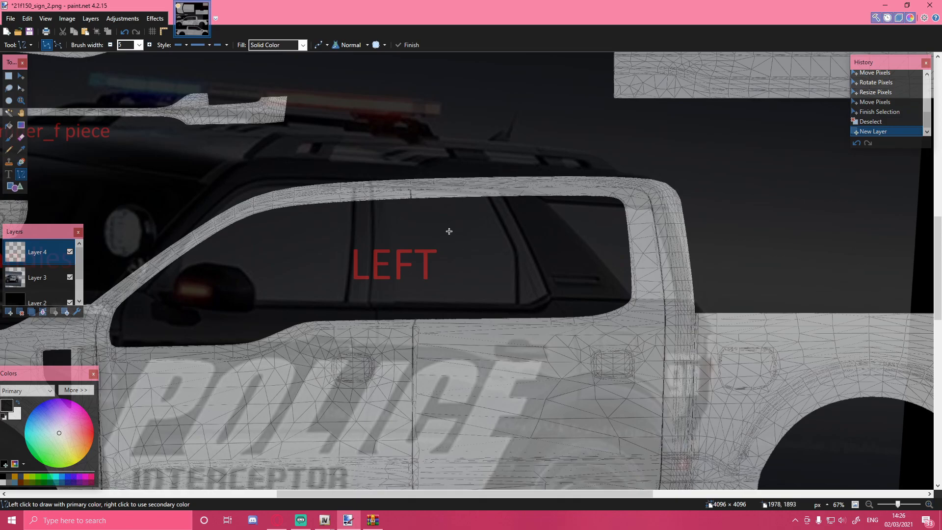
scroll(449, 232, down, 4)
scroll(235, 262, up, 1)
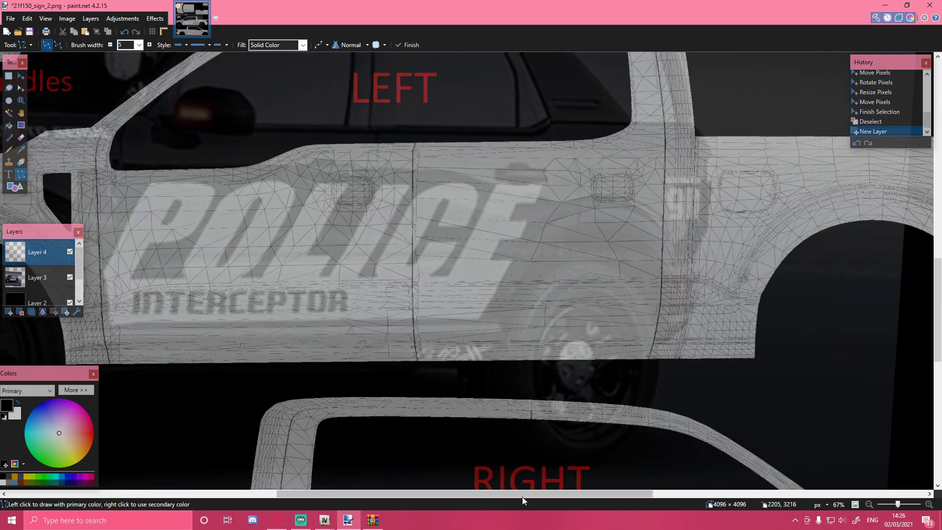
drag(521, 496, 450, 493)
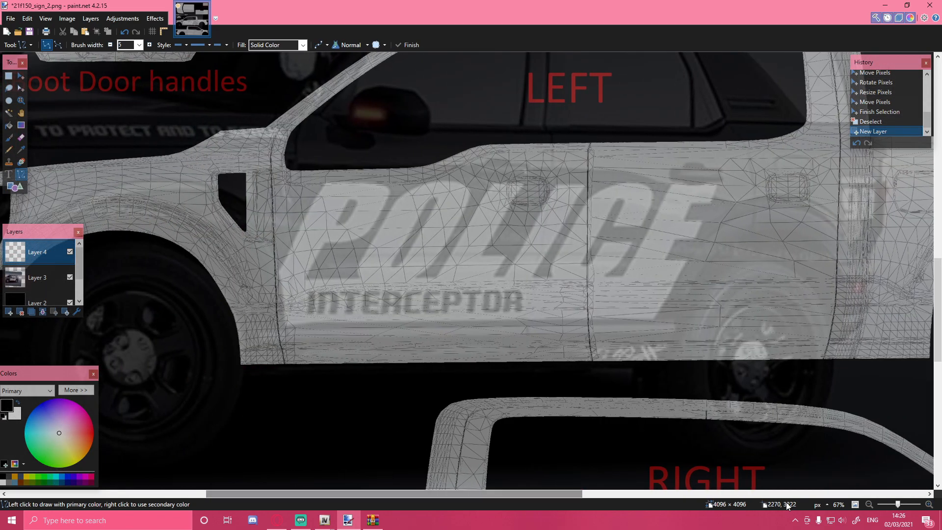
click(931, 505)
scroll(197, 325, up, 2)
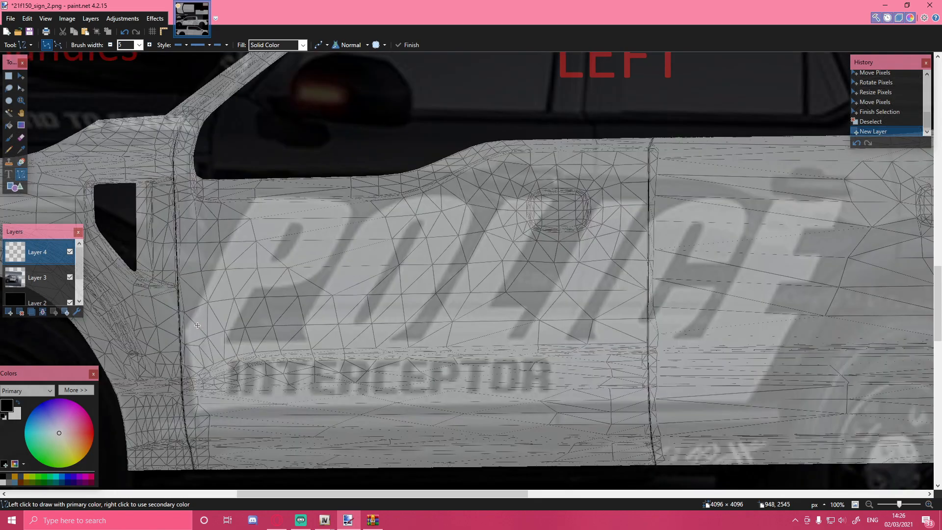
drag(185, 332, 194, 410)
drag(194, 409, 194, 410)
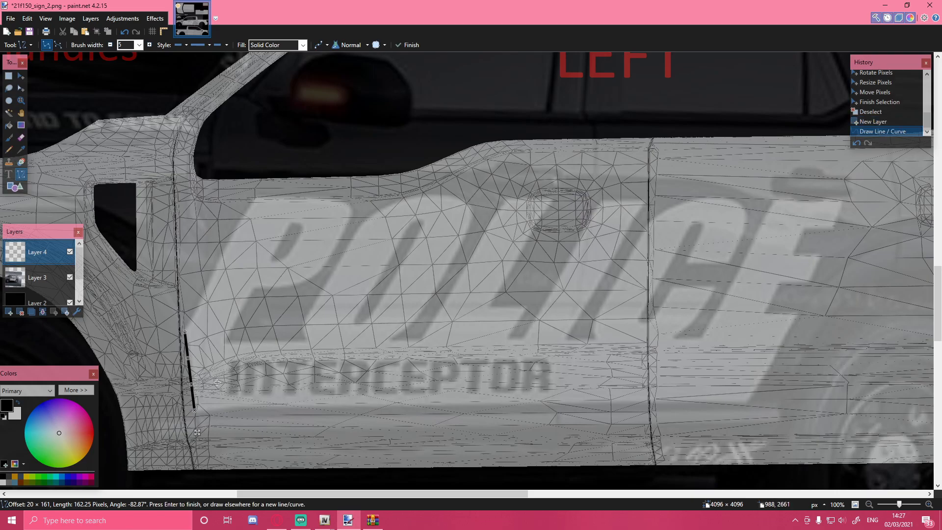
mouse_move(195, 388)
mouse_down()
mouse_move(182, 364)
mouse_move(189, 362)
mouse_up()
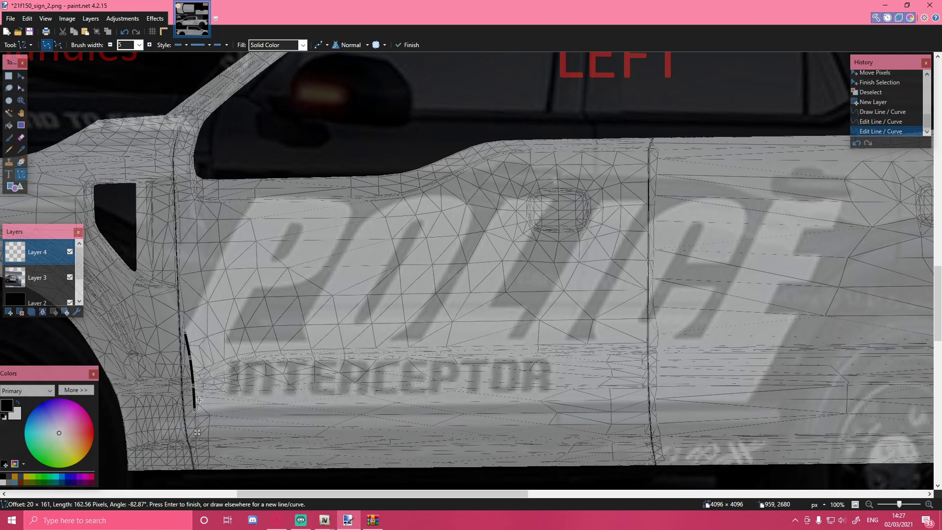
key(Return)
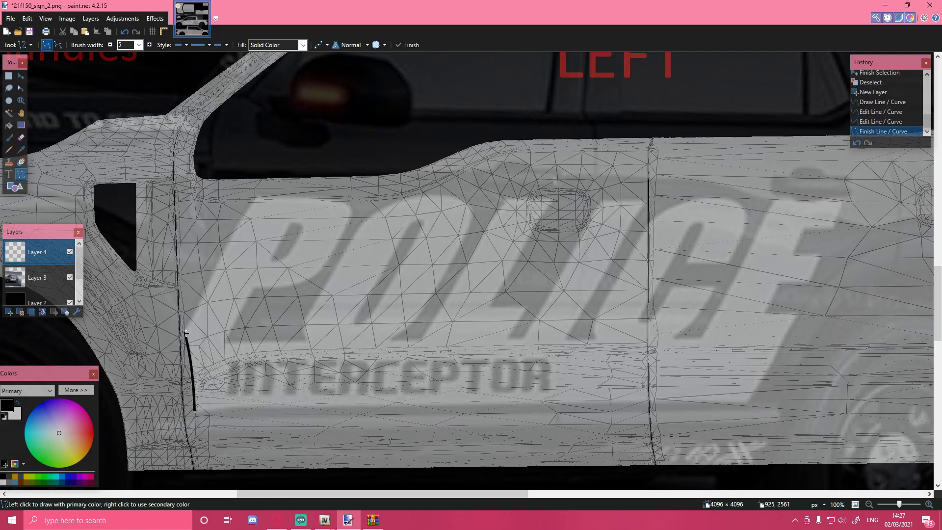
- Trace the decal's sloping front edge up to the P and bend a line along the top edge of the P
mouse_move(184, 333)
mouse_down()
mouse_move(251, 199)
mouse_move(339, 201)
mouse_up()
key(Return)
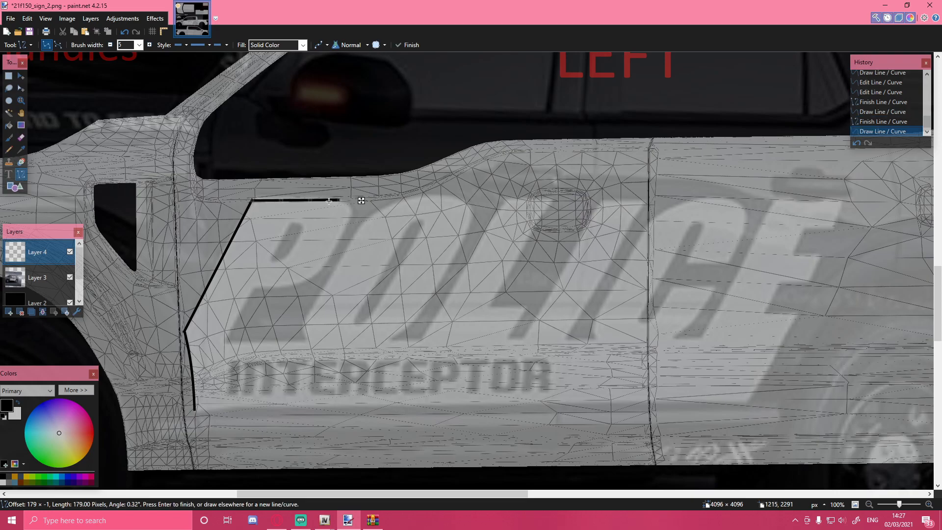
drag(361, 201, 361, 198)
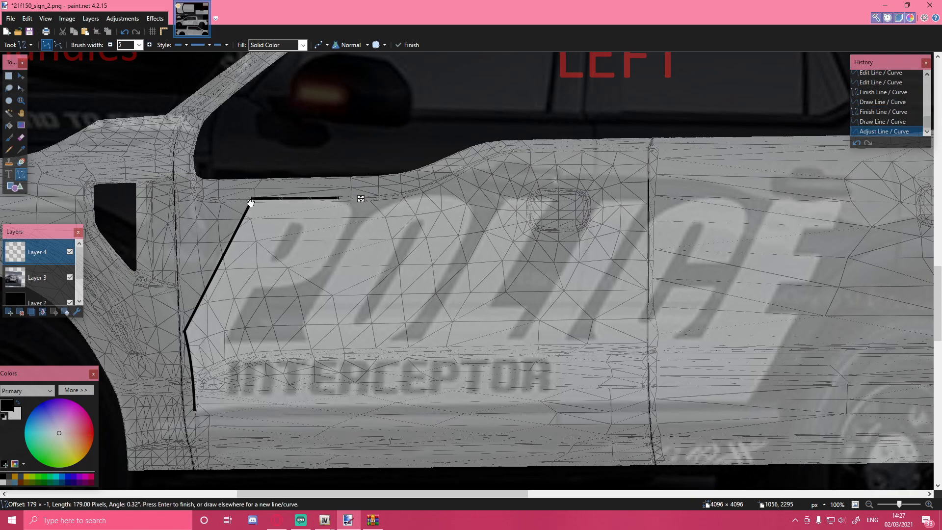
drag(252, 202, 283, 202)
drag(342, 202, 332, 202)
click(343, 205)
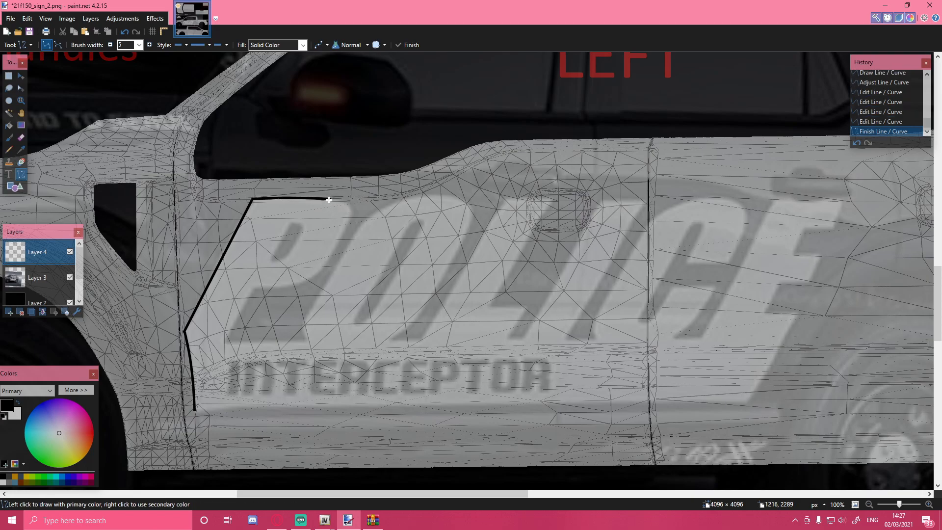
- Trace the P's rounded bowl, its underside and the angular cutout beneath it with Line/Curve segments
mouse_move(329, 199)
mouse_down()
mouse_move(350, 217)
mouse_move(341, 204)
mouse_move(347, 222)
mouse_move(325, 268)
mouse_move(256, 287)
mouse_move(308, 277)
mouse_move(255, 289)
mouse_move(225, 341)
mouse_move(308, 341)
mouse_move(302, 304)
mouse_move(378, 214)
mouse_move(431, 197)
mouse_up()
key(Return)
key(Return)
click(195, 278)
click(252, 330)
key(Return)
- Bend the line between the P's cutout and the top of the O to follow the O's curved front edge
drag(389, 243, 379, 217)
drag(349, 292, 339, 260)
drag(308, 339, 302, 325)
drag(382, 216, 380, 210)
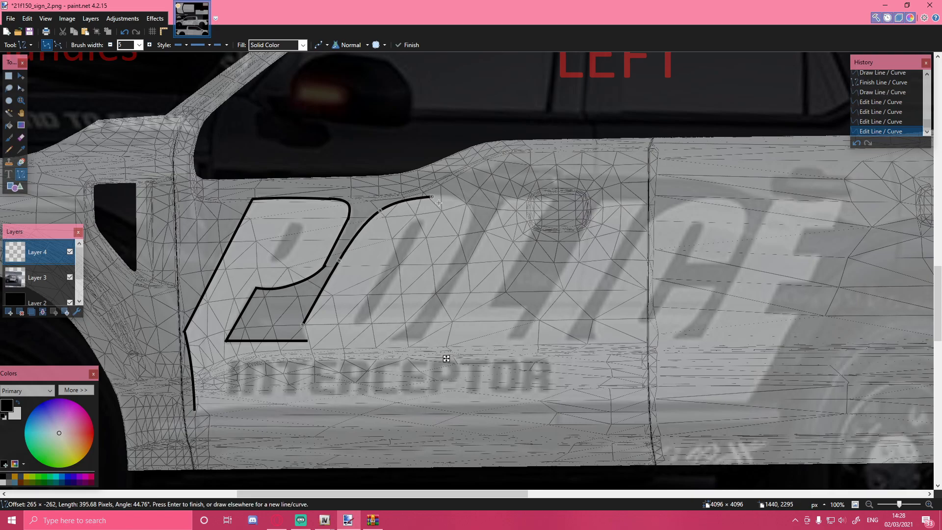
- Draw a line from the top of the O and bend it around the letter's rounded upper rear edge
mouse_move(433, 199)
mouse_down()
mouse_move(423, 198)
mouse_move(410, 322)
mouse_up()
key(Return)
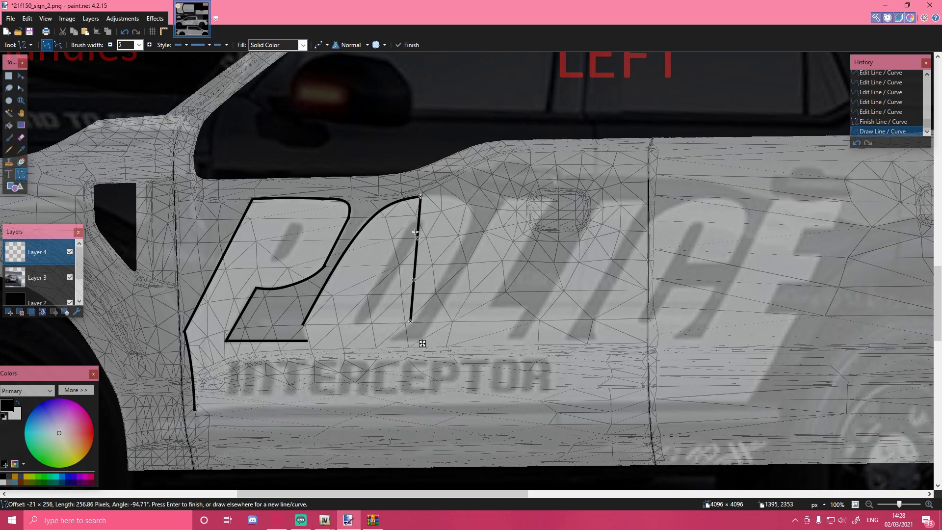
drag(415, 237, 463, 210)
drag(413, 279, 466, 201)
drag(414, 321, 444, 280)
drag(468, 205, 467, 204)
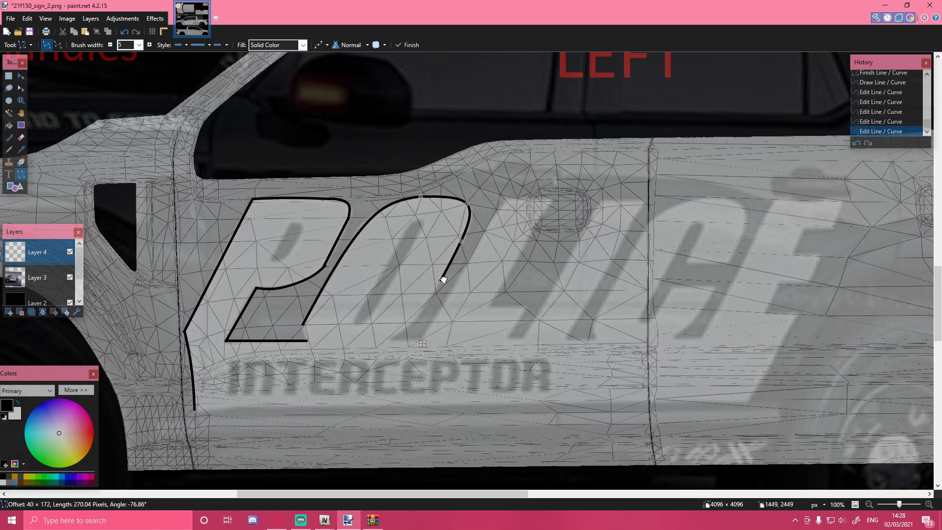
click(430, 309)
key(Return)
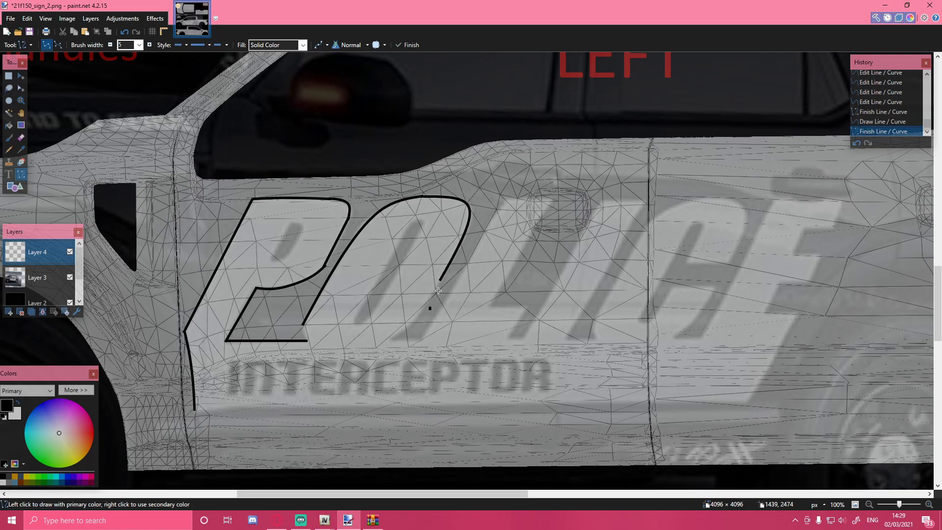
click(126, 33)
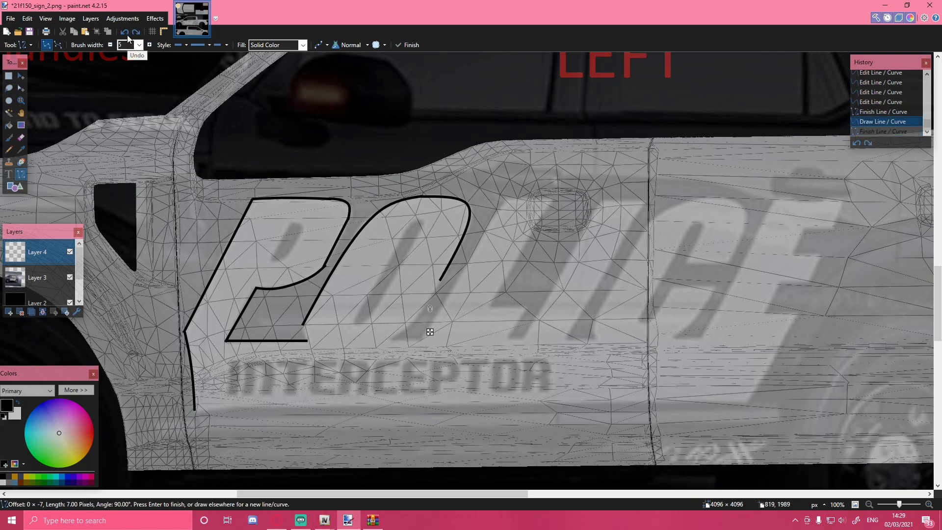
click(126, 30)
- Continue the O's rear edge down to its base with a slightly bent curve
drag(440, 278, 393, 339)
drag(424, 298, 411, 320)
key(Return)
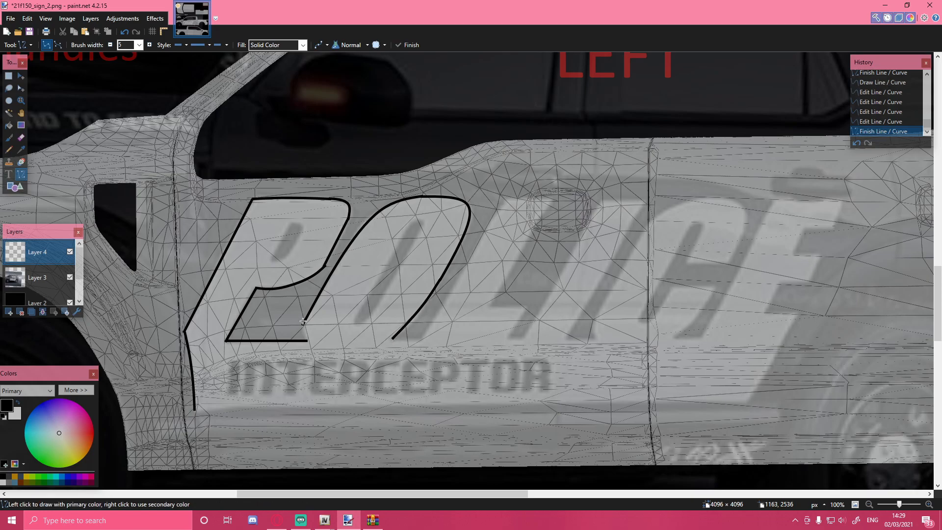
- Close the cutout between P and O, and join the O's base to the decal's lower front corner with a line about 428 px long
drag(304, 323, 308, 340)
key(Return)
drag(392, 339, 195, 409)
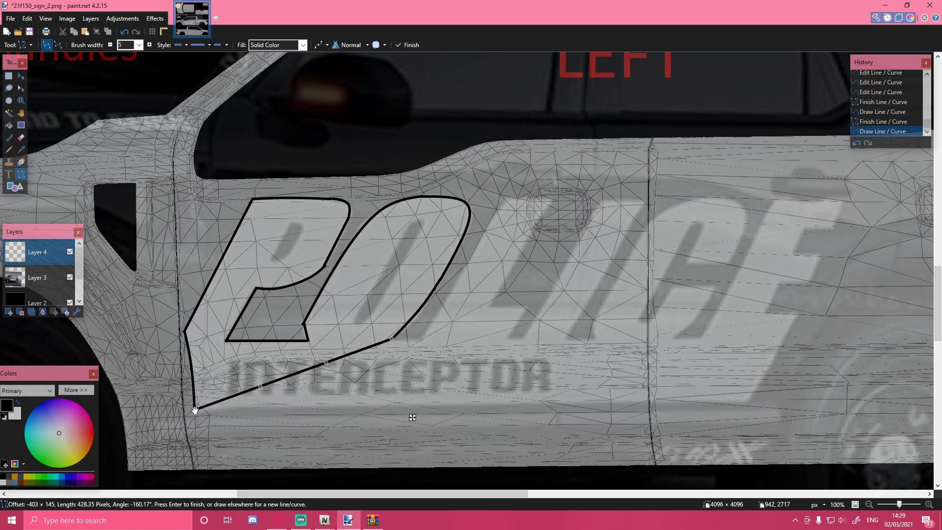
key(Return)
- Outline the narrow slanted opening inside the O with two long sides and curved ends, adding a short stroke at its base
drag(354, 320, 410, 222)
key(Return)
mouse_move(371, 316)
mouse_down()
mouse_move(423, 225)
mouse_move(414, 223)
mouse_up()
key(Return)
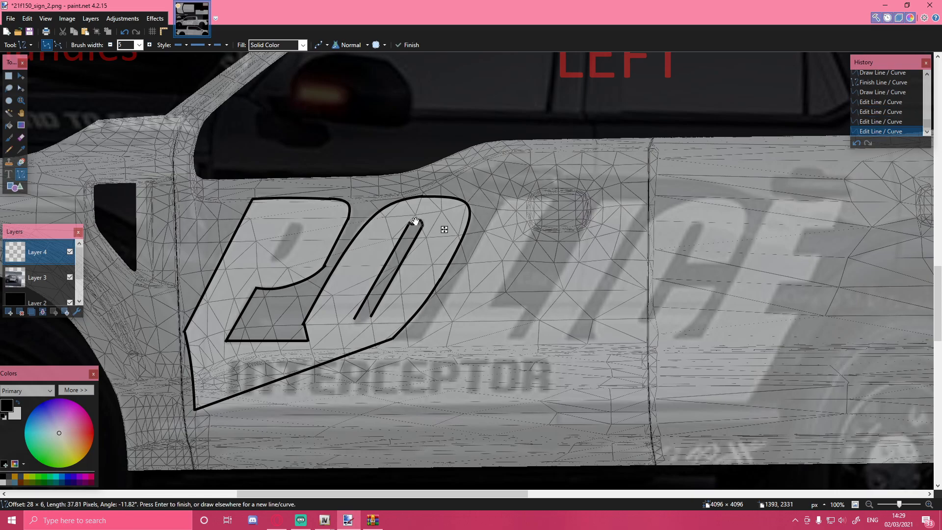
key(Return)
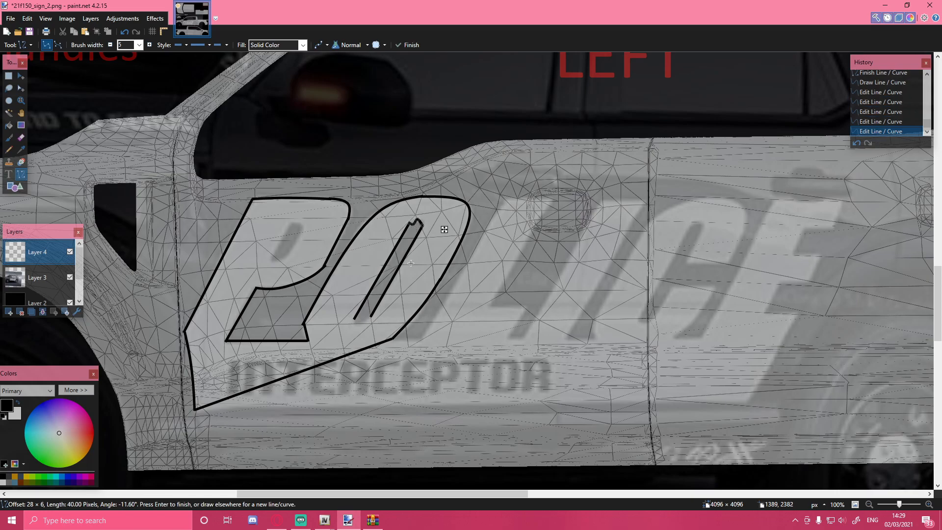
mouse_move(354, 316)
mouse_down()
mouse_move(372, 316)
mouse_move(356, 322)
mouse_up()
key(Return)
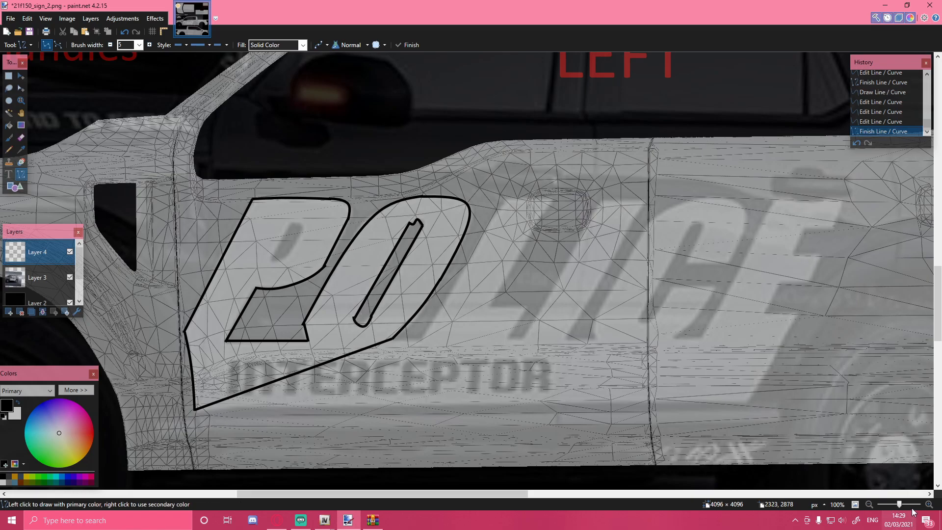
click(930, 505)
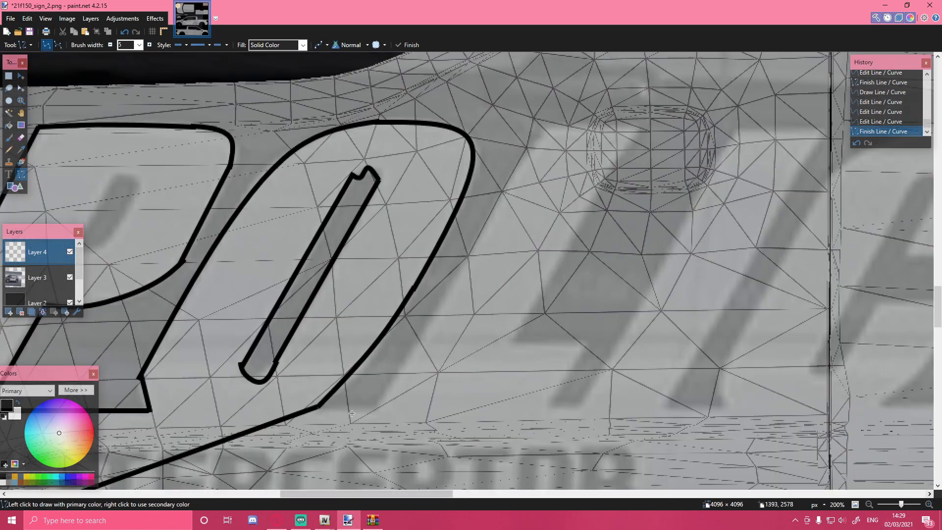
mouse_move(274, 365)
mouse_down()
mouse_move(278, 352)
mouse_move(255, 354)
mouse_up()
key(Return)
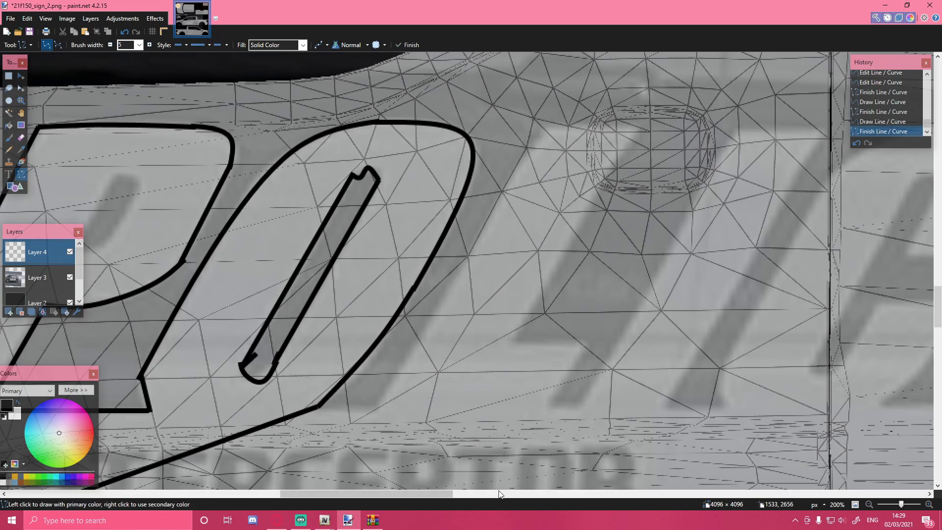
- Outline the small slanted opening inside the P with straight sides and a curved lower end
drag(421, 495, 353, 495)
mouse_move(447, 244)
mouse_down()
mouse_move(484, 174)
mouse_move(510, 178)
mouse_move(482, 176)
mouse_move(478, 247)
mouse_move(452, 252)
mouse_up()
key(Return)
key(Return)
key(Return)
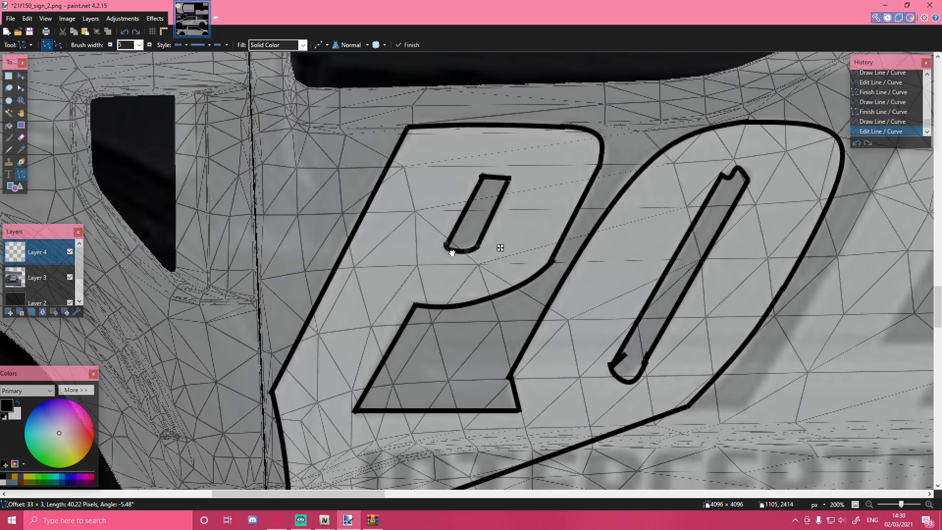
key(Return)
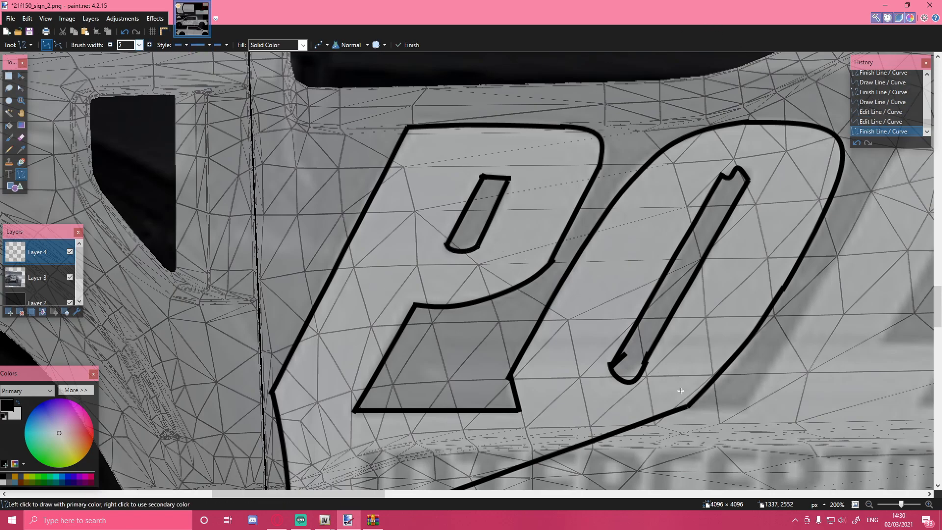
- Fill the traced PO decal shape with solid white using the Paint Bucket
click(869, 505)
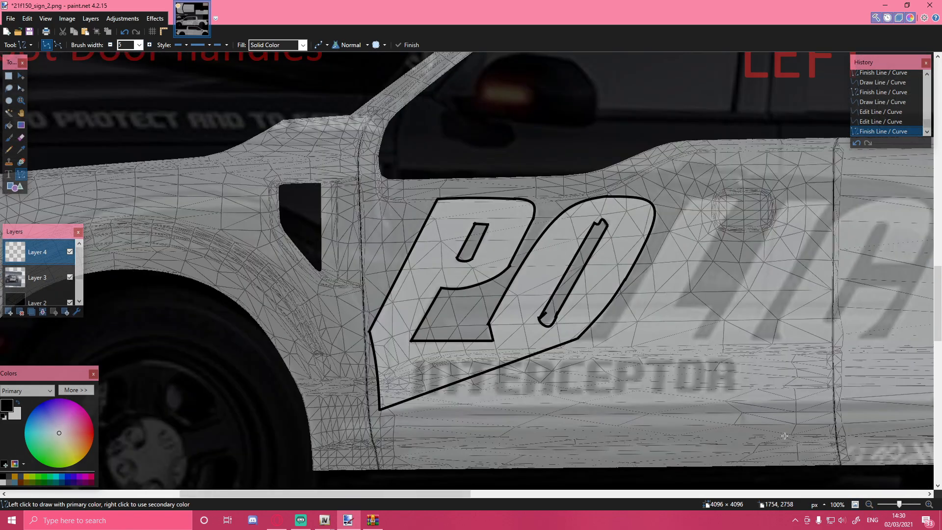
drag(343, 496, 376, 497)
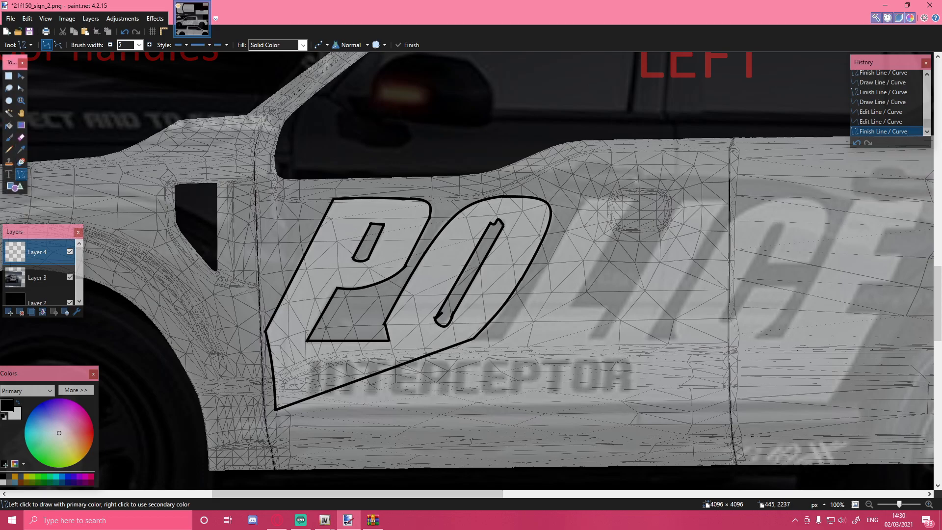
click(8, 124)
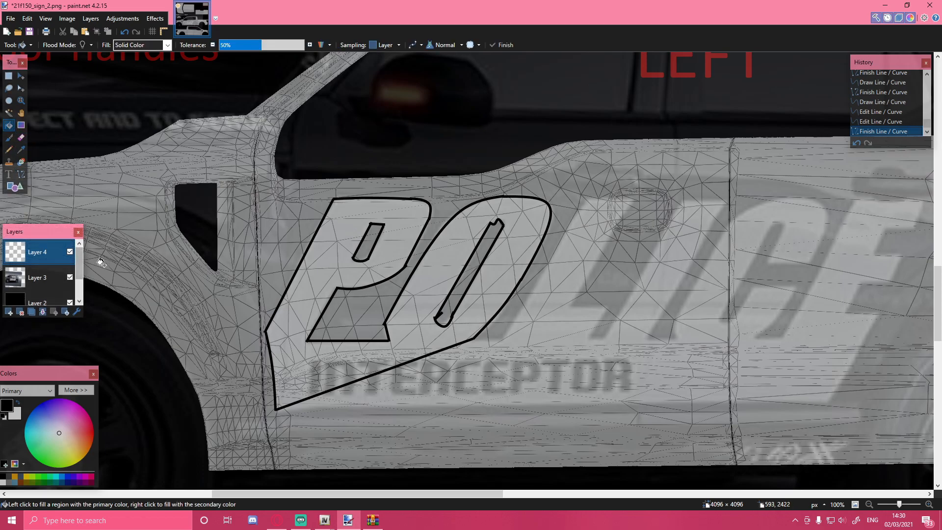
click(17, 403)
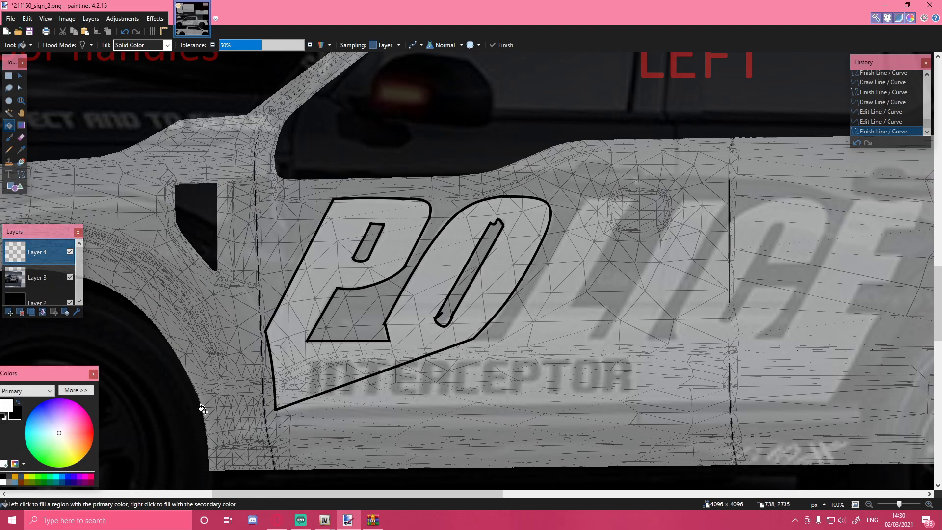
click(316, 281)
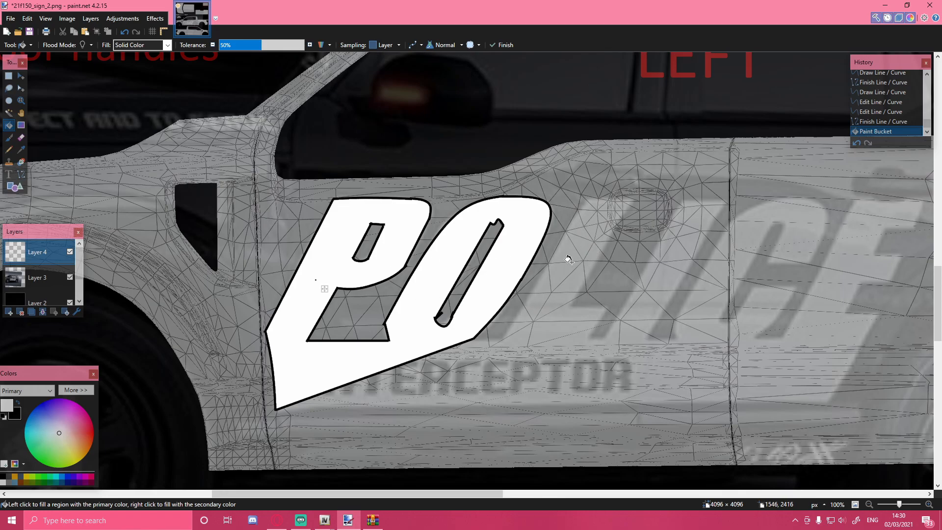
- Delete Layer 3 containing the Bronco reference image
click(43, 283)
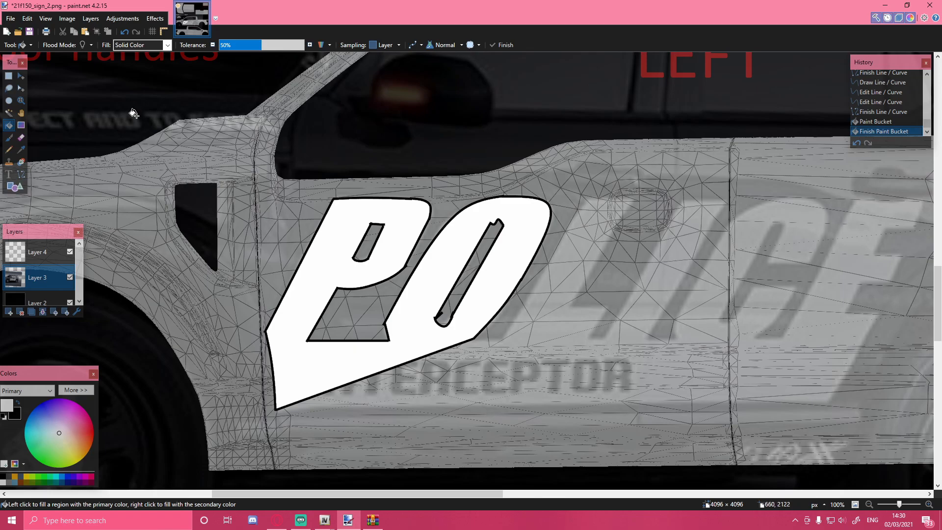
click(41, 262)
click(43, 274)
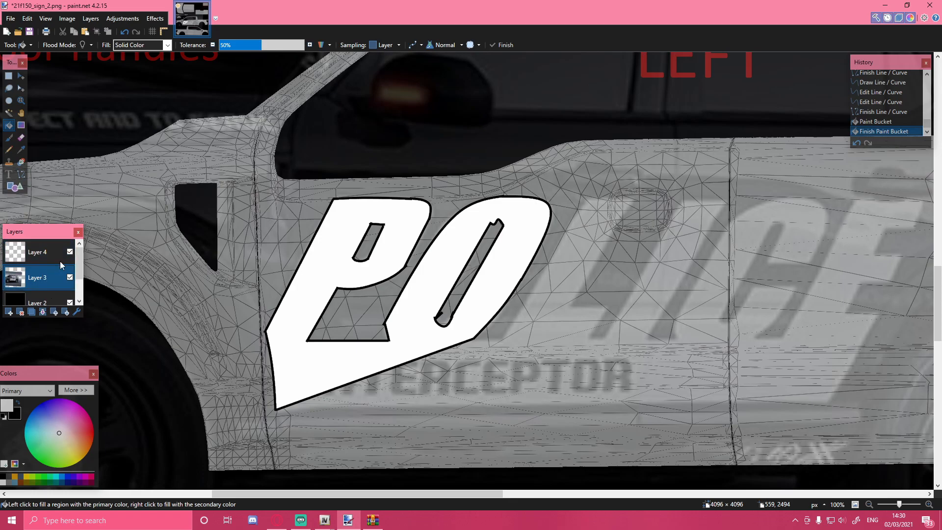
click(21, 312)
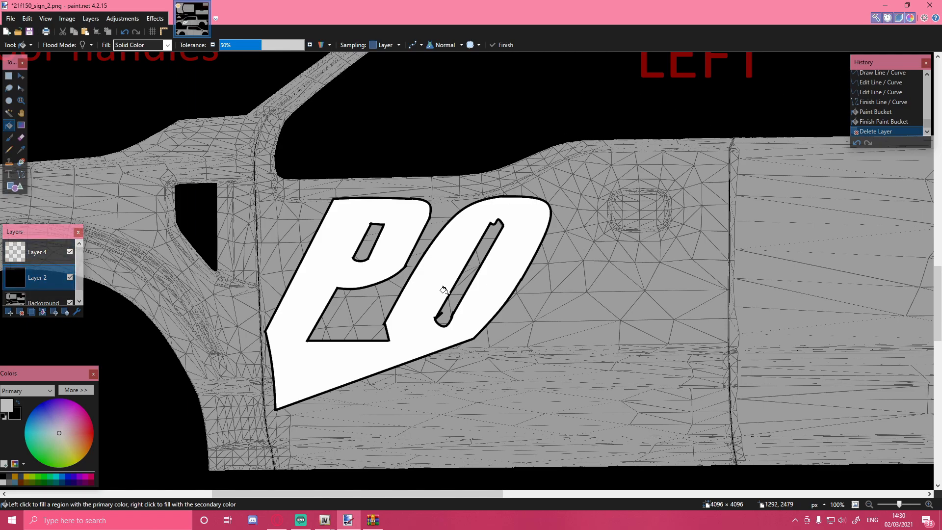
- Set the opacity of the black Layer 2 to 255 so it fully covers the vehicle template
click(869, 505)
click(868, 505)
scroll(490, 289, up, 1)
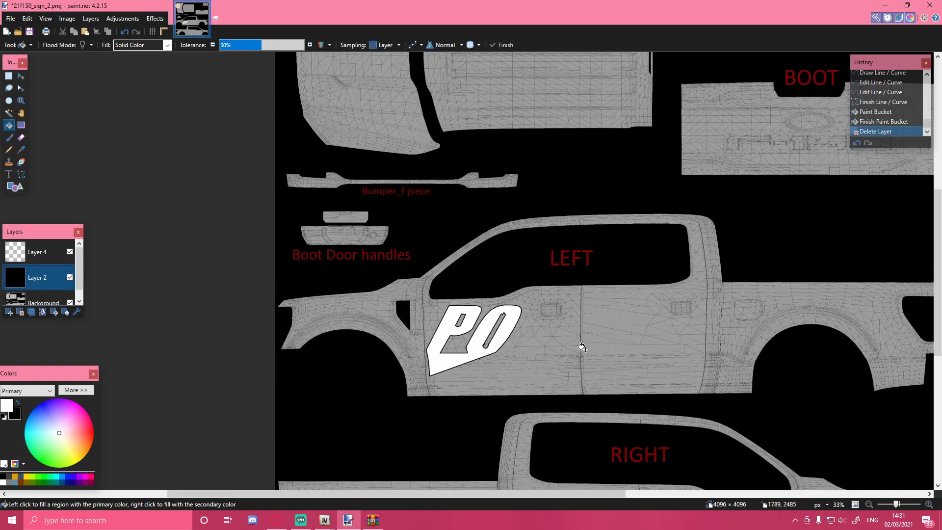
click(869, 505)
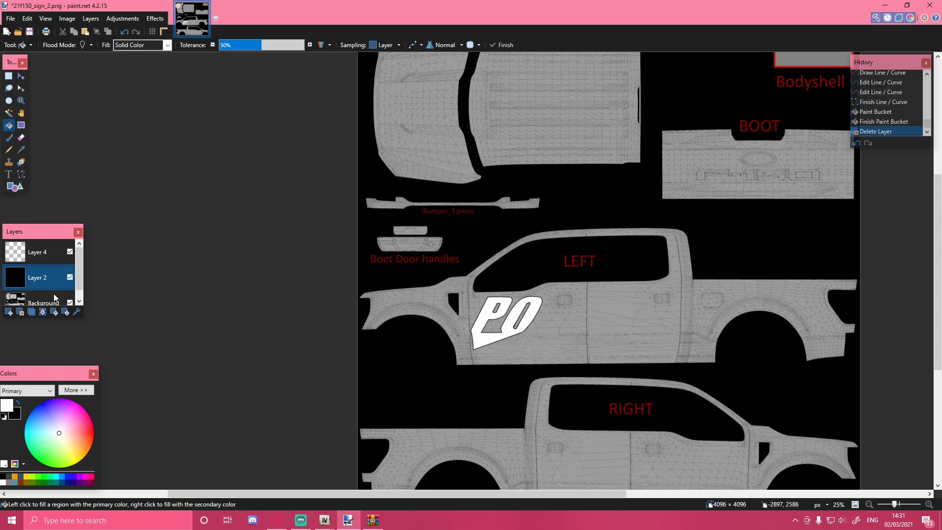
click(35, 252)
double_click(46, 278)
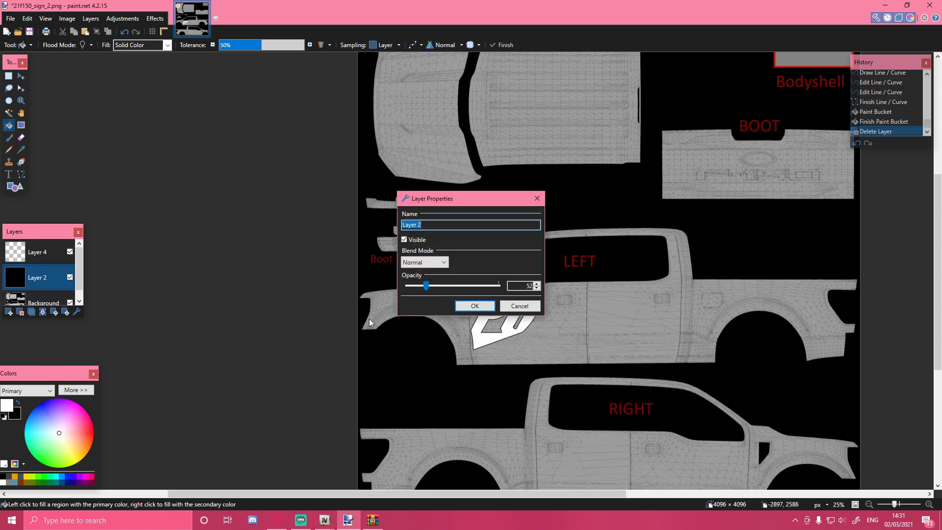
drag(426, 287, 500, 286)
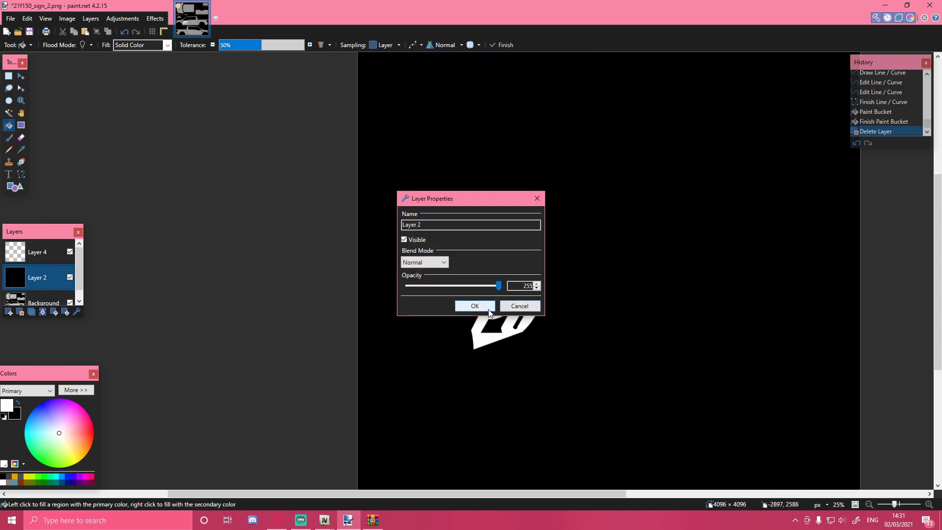
click(483, 306)
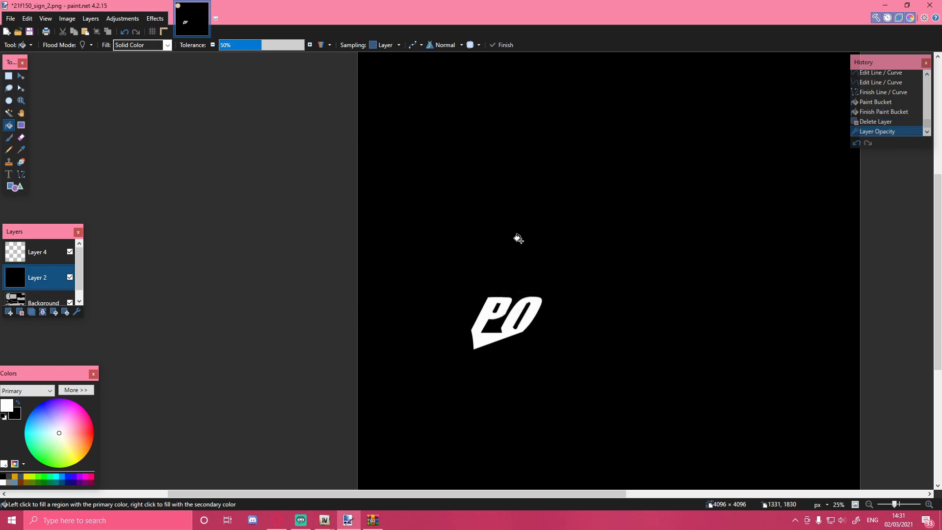
- Check the layer properties of Layer 4 and the Background layer
double_click(40, 248)
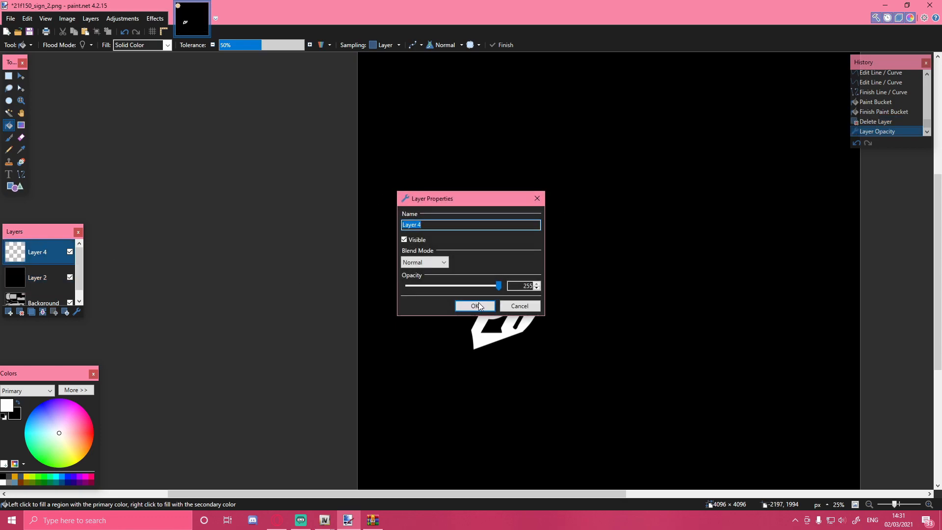
click(478, 303)
double_click(40, 294)
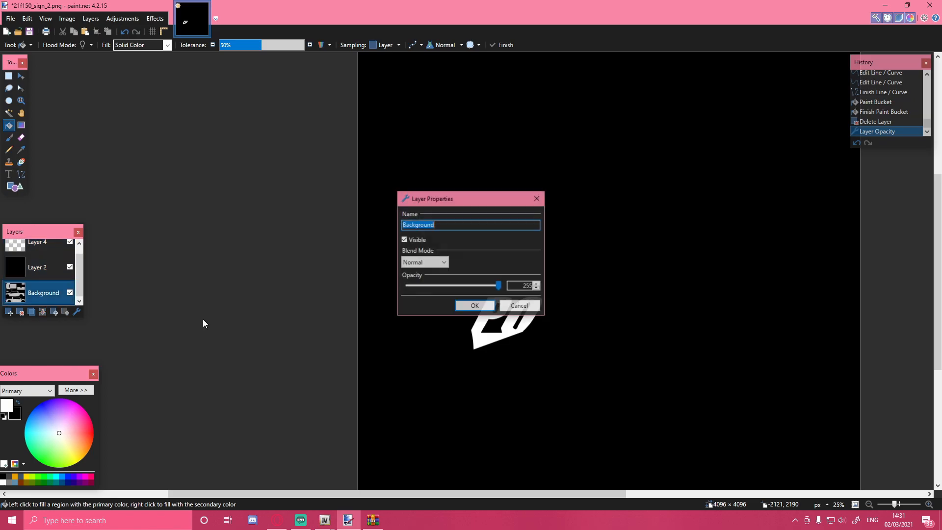
click(466, 306)
- Save the livery to the desktop as 21f150_sign_2.png in PNG format, replacing the existing file and flattening the layers
click(10, 18)
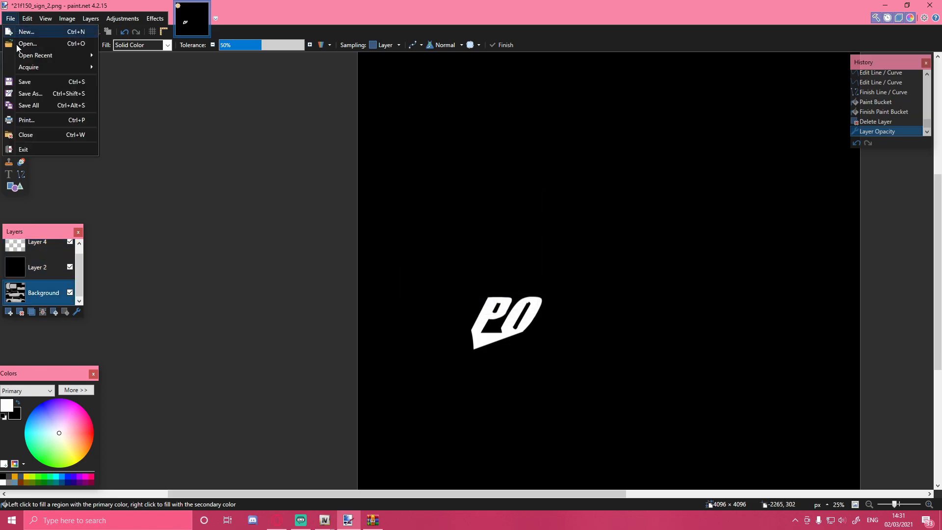
click(31, 93)
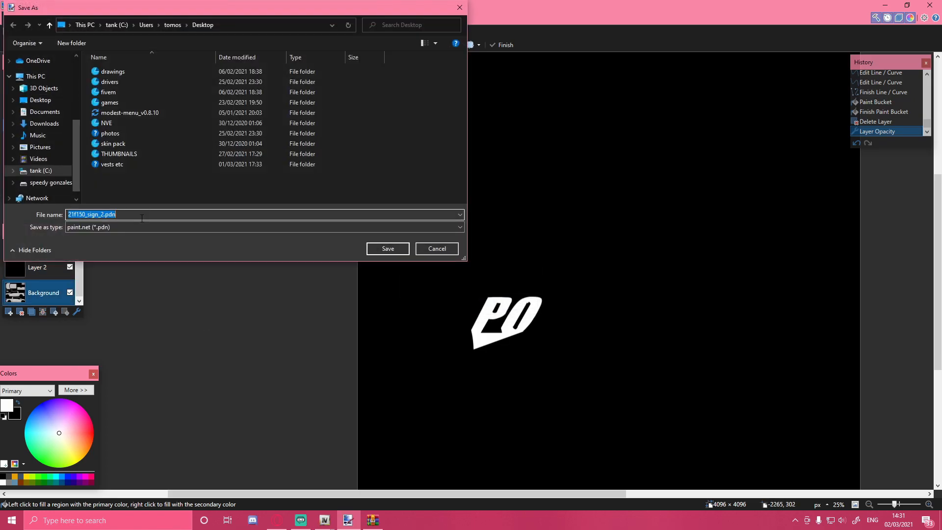
click(131, 229)
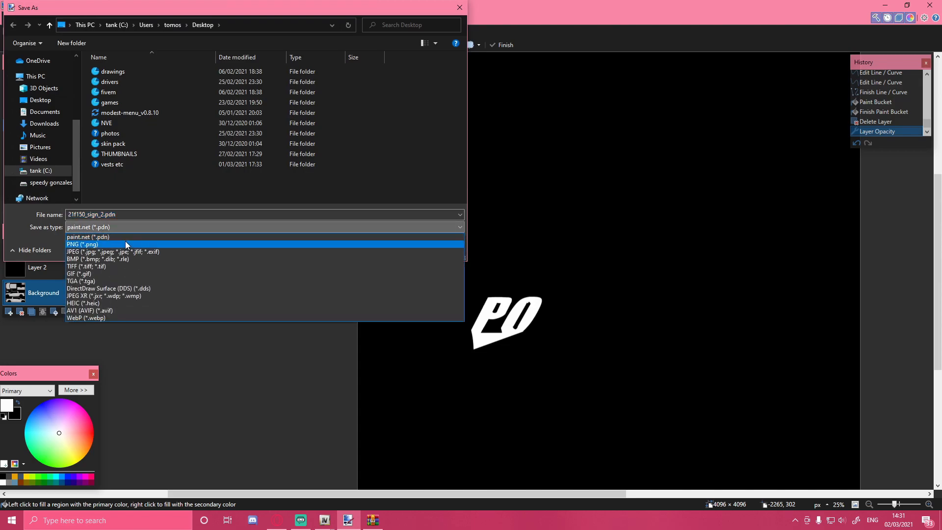
click(125, 240)
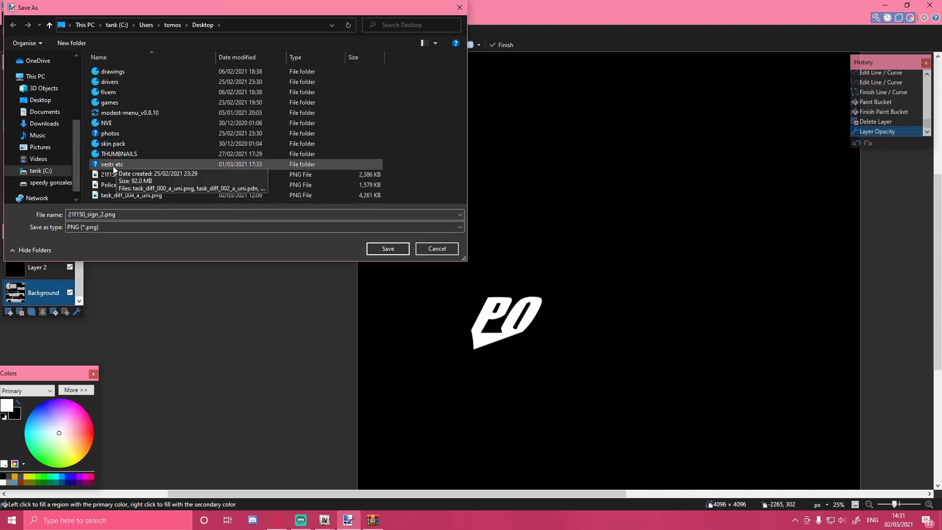
click(379, 248)
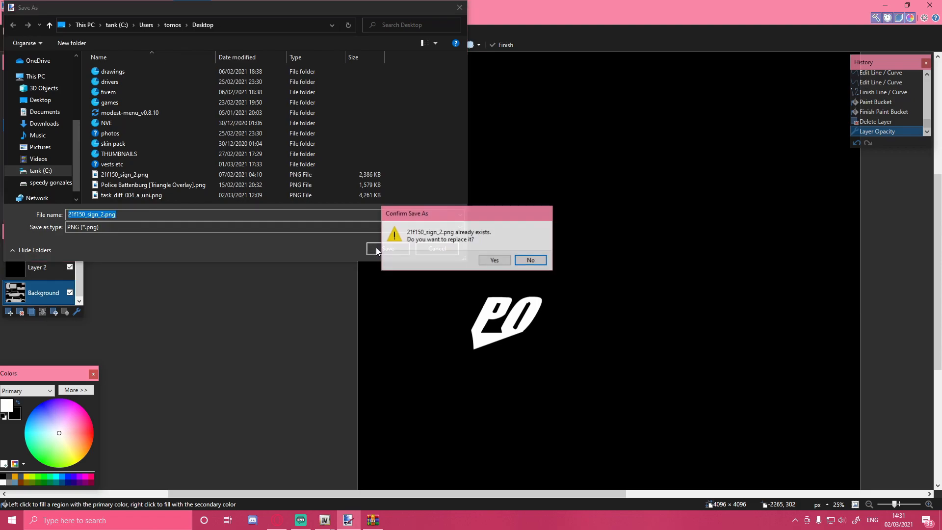
click(492, 260)
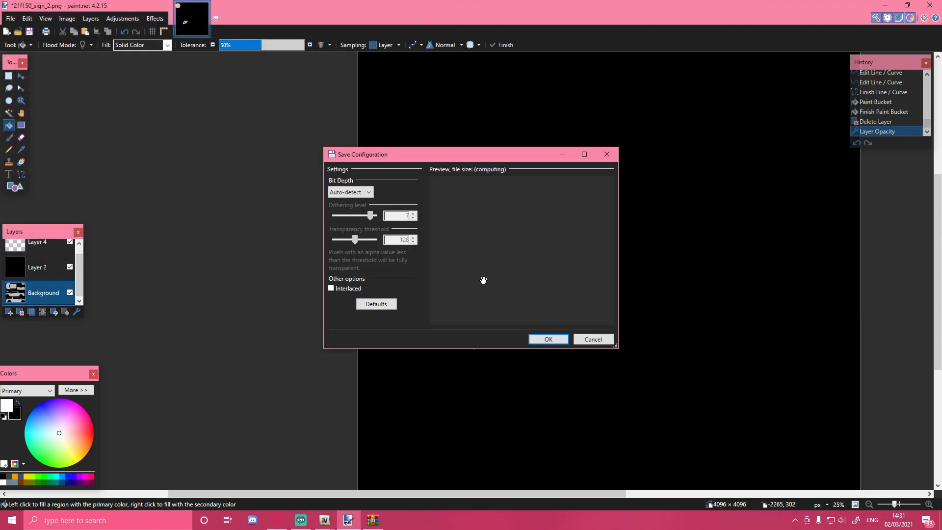
click(546, 337)
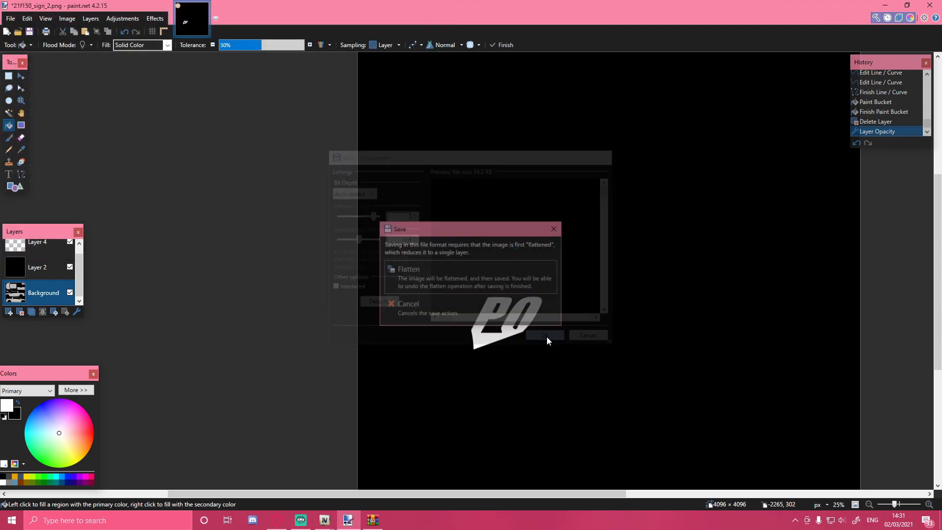
click(456, 283)
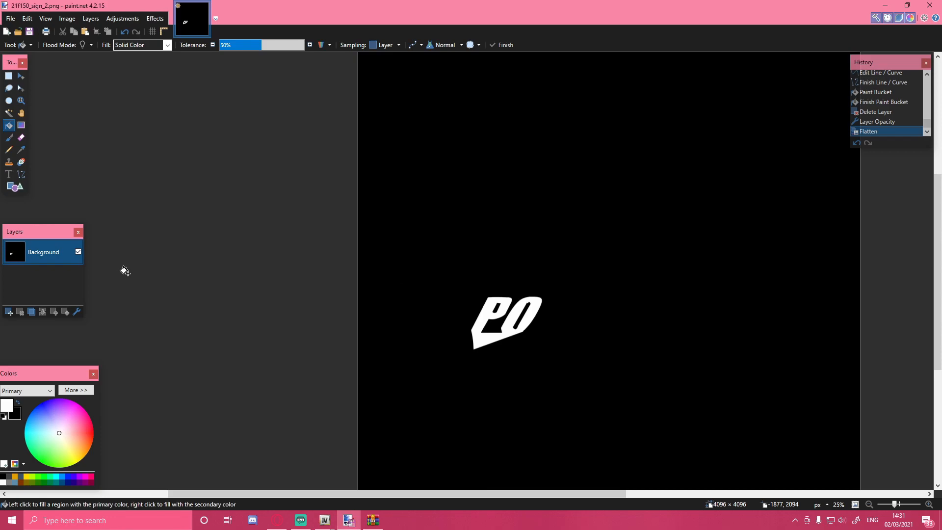
- Switch to the OpenIV texture editor, import 21f150_sign_2.png from the desktop into fbi2.ytd with automatic format and MipMaps, and save the dictionary
click(880, 6)
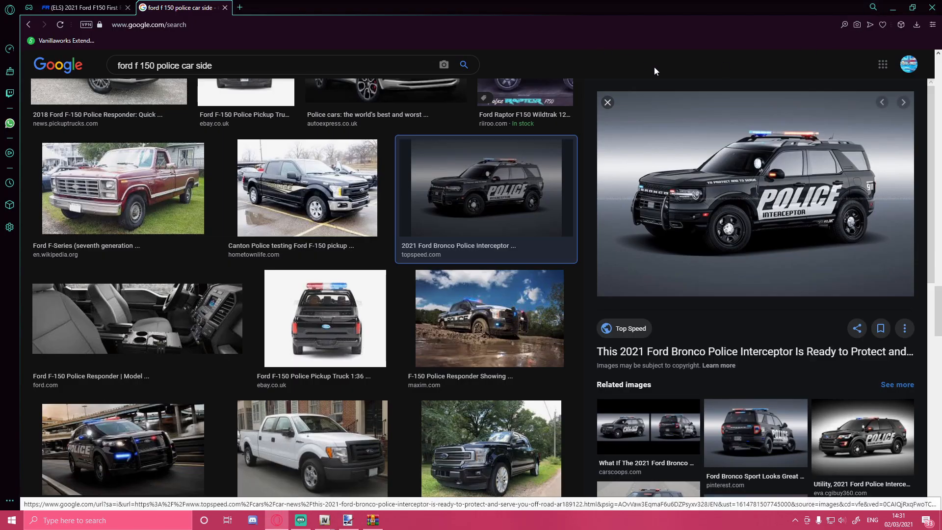
click(873, 6)
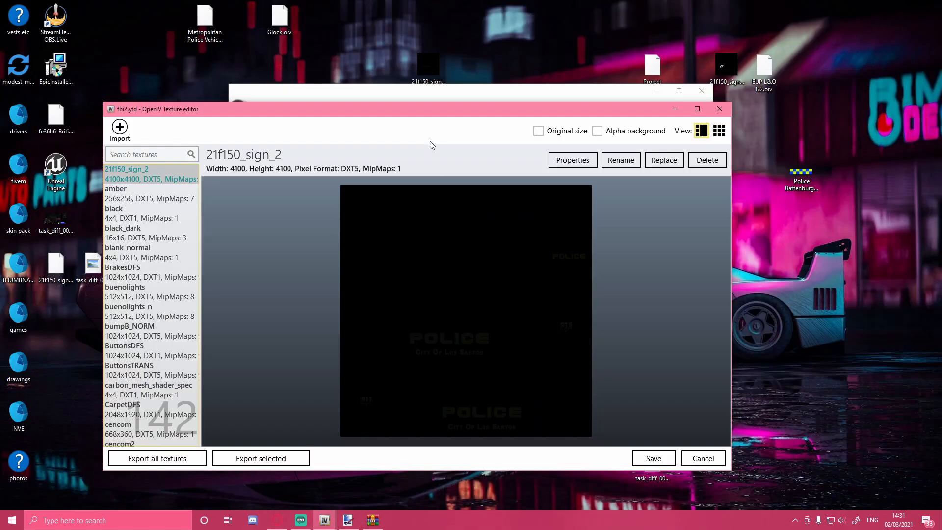
drag(422, 110, 420, 78)
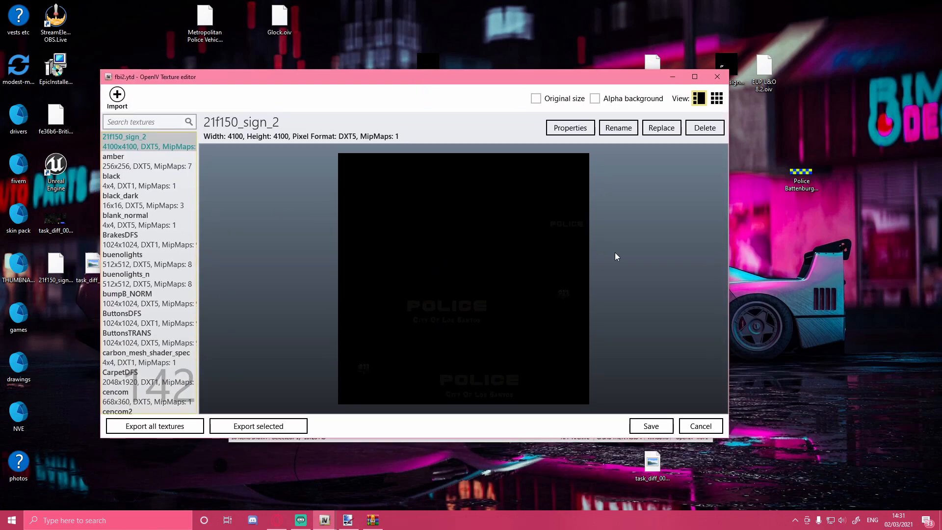
drag(738, 80, 820, 152)
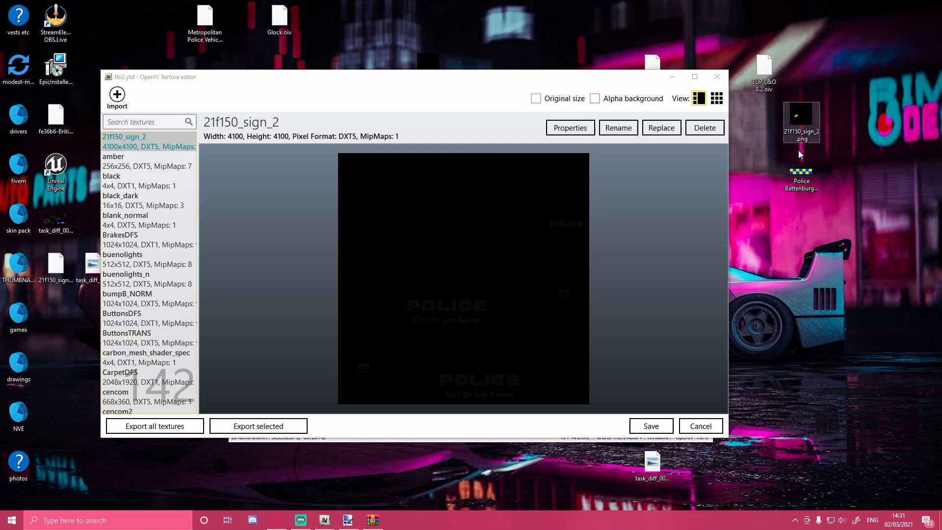
mouse_move(806, 125)
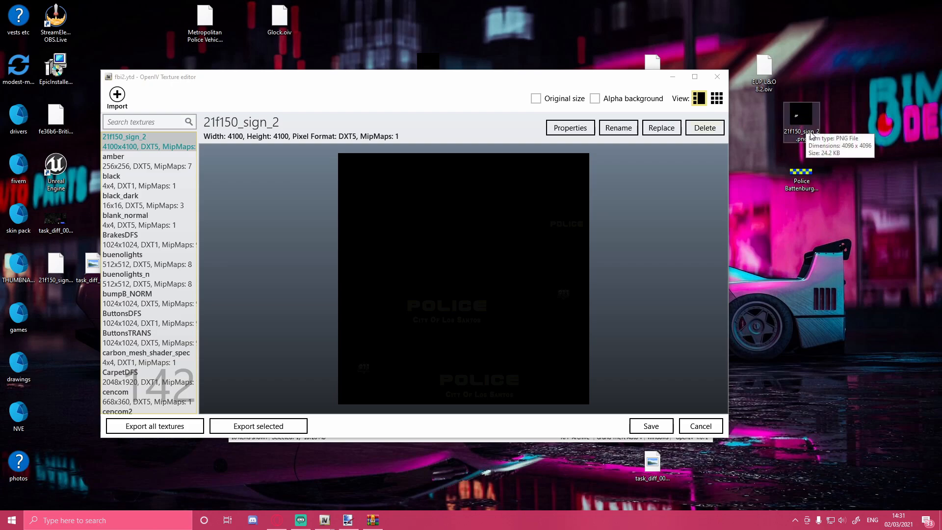
drag(799, 116, 145, 147)
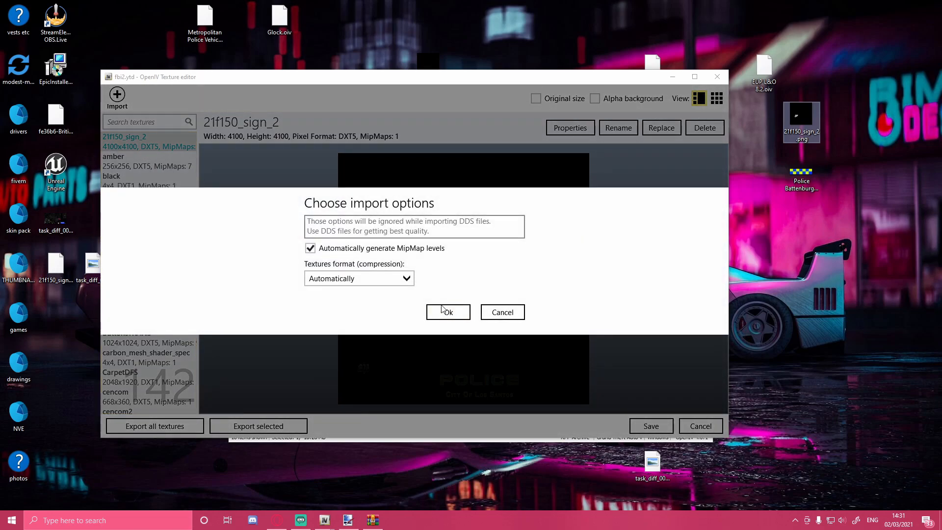
click(444, 309)
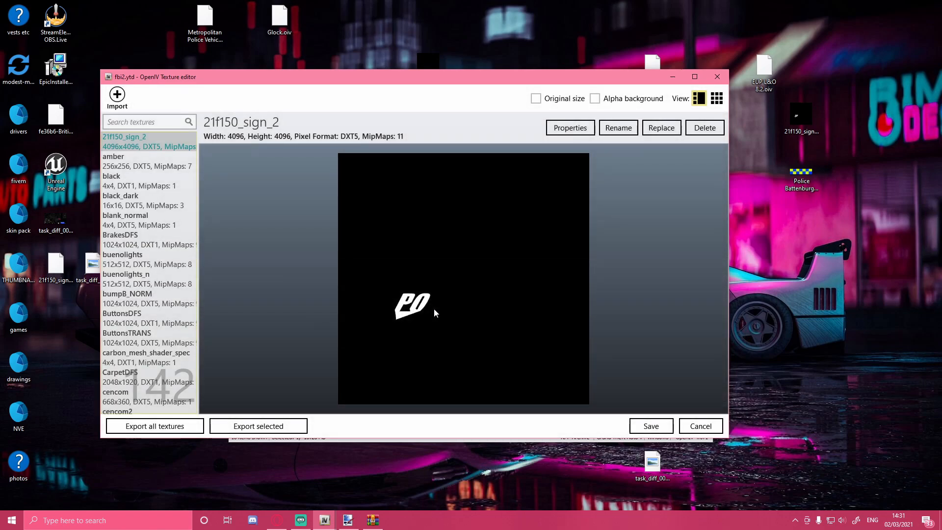
click(653, 425)
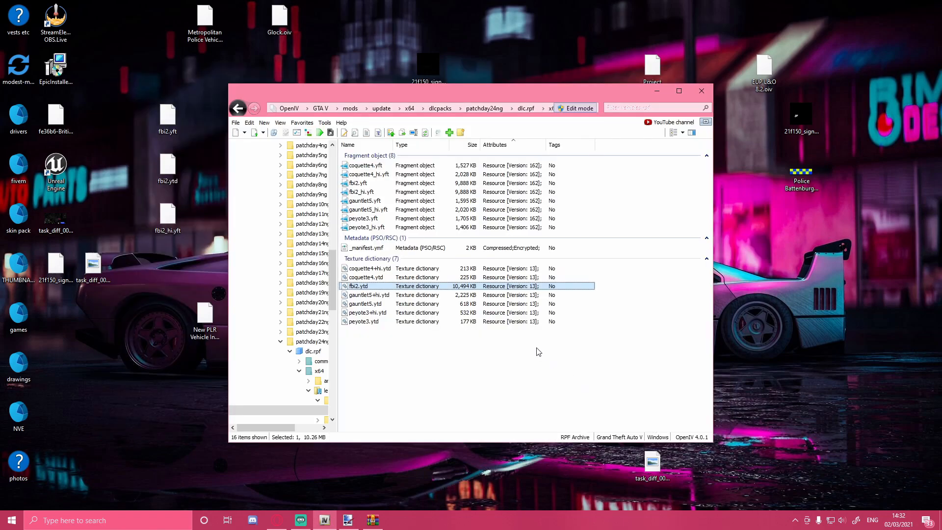
- Preview fbi2.yft in the model viewer to check the decal's placement on the truck's side, and close the viewer
double_click(363, 184)
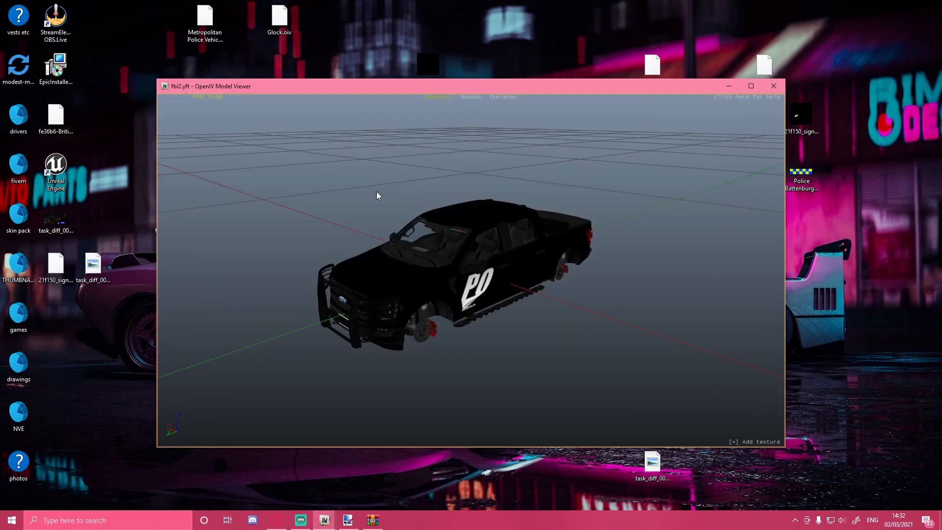
drag(508, 211, 401, 191)
drag(417, 293, 439, 287)
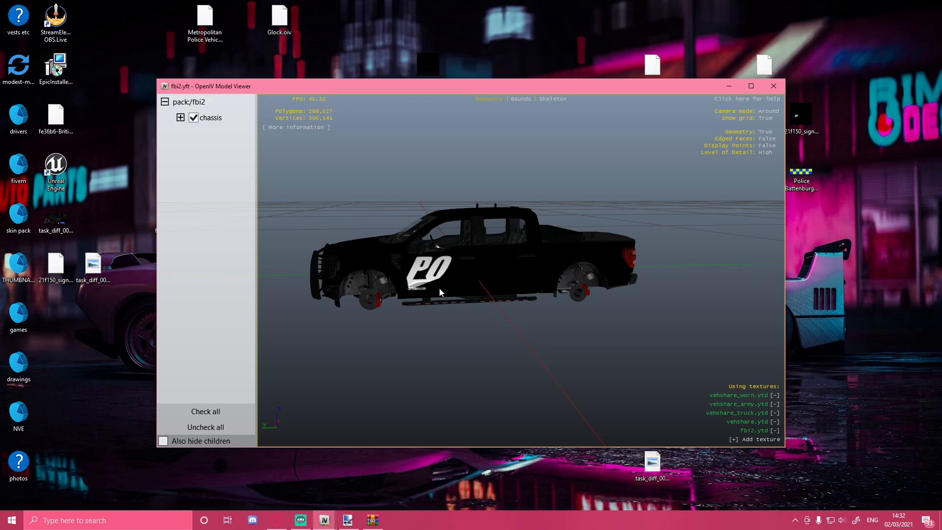
click(774, 86)
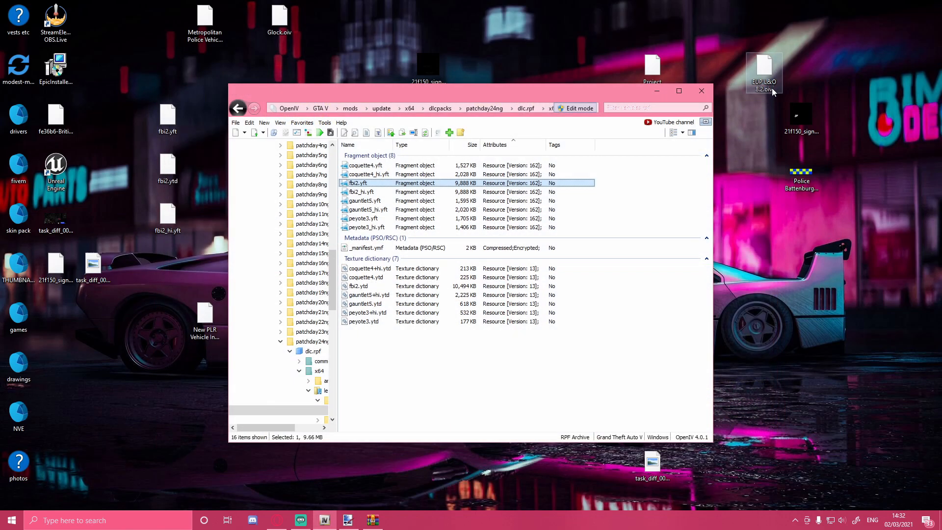